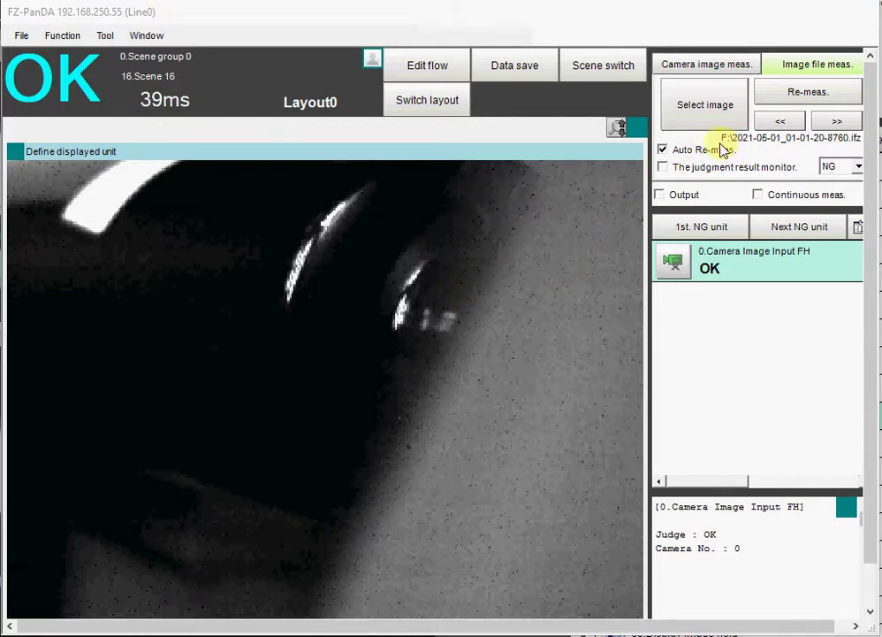
Load the image file 2021-05-01_01-01-20-8760.ifz from the F: drive for image file measurement
{"action": "left_click", "coordinate": [719, 105]}
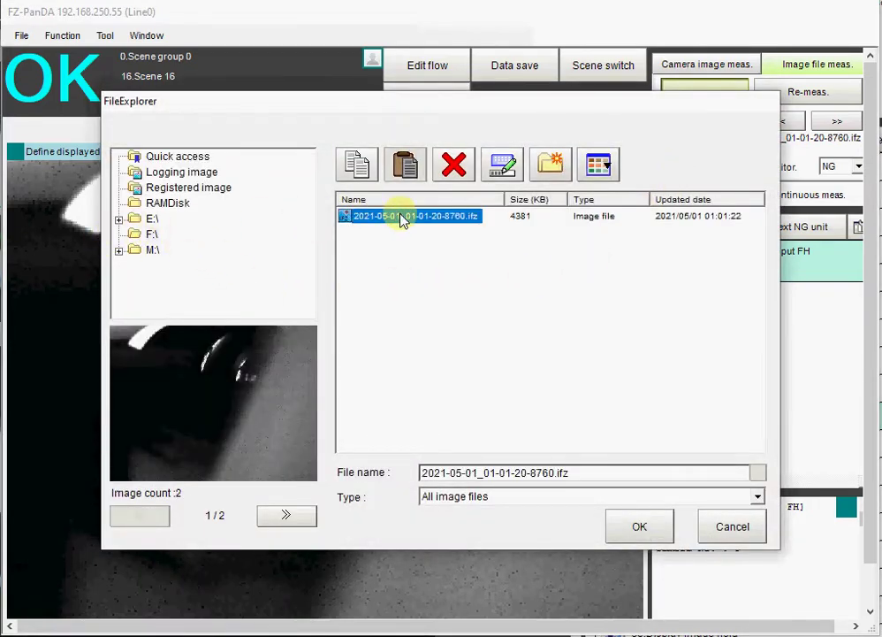
{"action": "left_click", "coordinate": [362, 217]}
{"action": "left_click", "coordinate": [641, 528]}
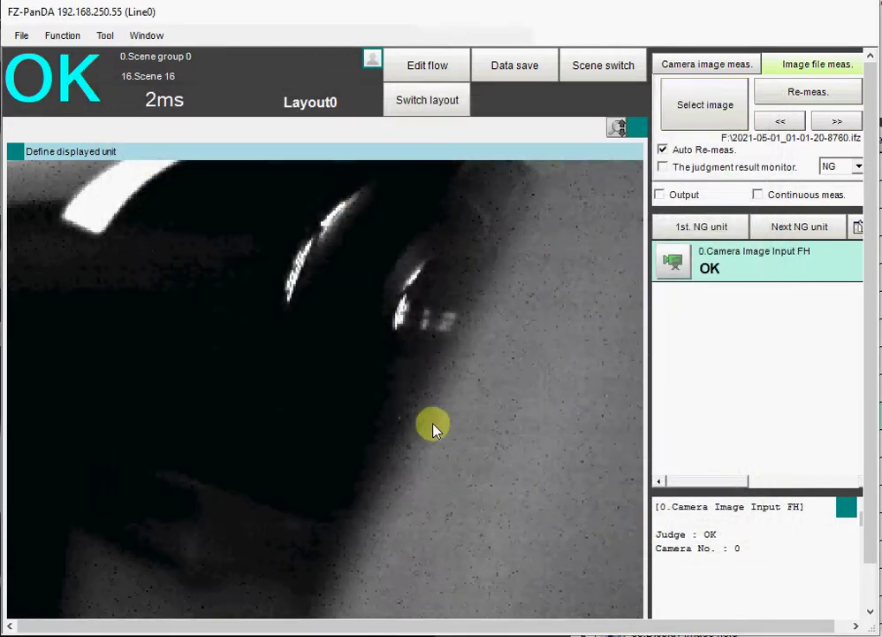
Set the system's image logging to All with Save to memory + file on the F: drive, and apply the setting
{"action": "left_click", "coordinate": [104, 37]}
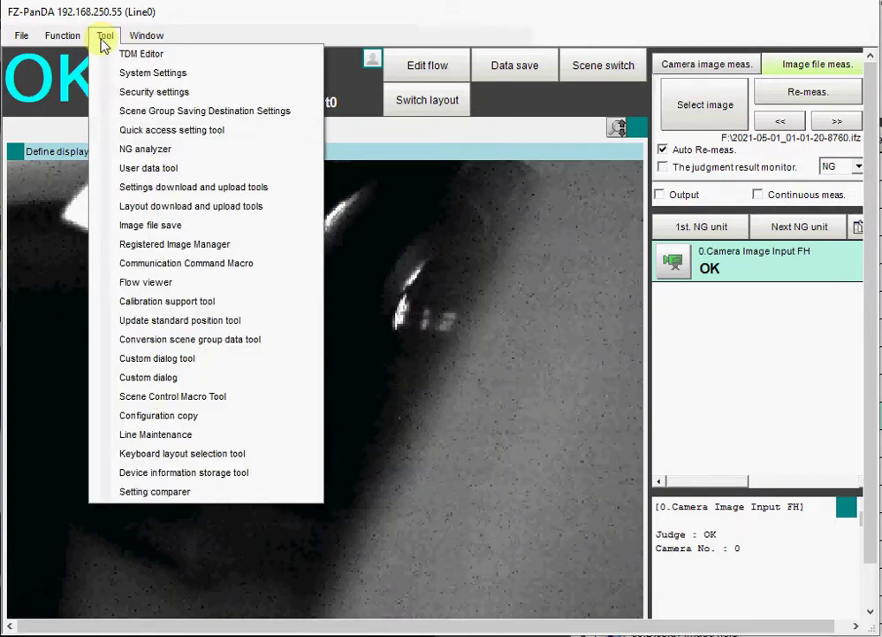
{"action": "left_click", "coordinate": [125, 74]}
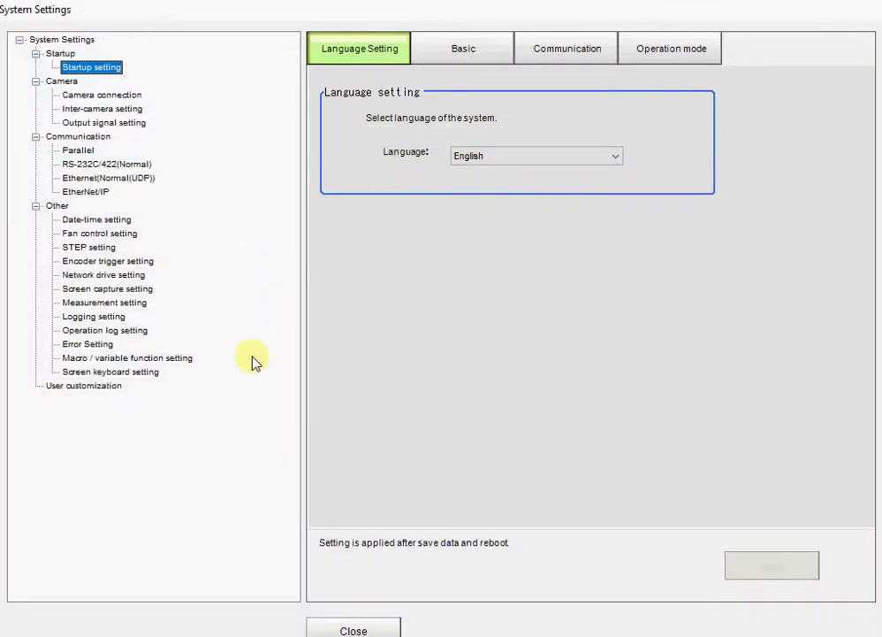
{"action": "left_click", "coordinate": [76, 318]}
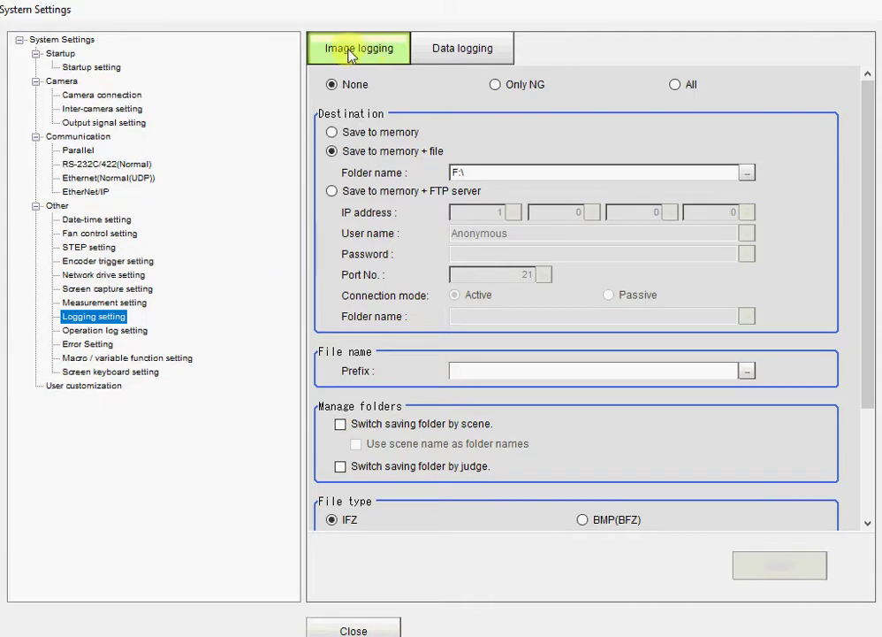
{"action": "left_click", "coordinate": [676, 85]}
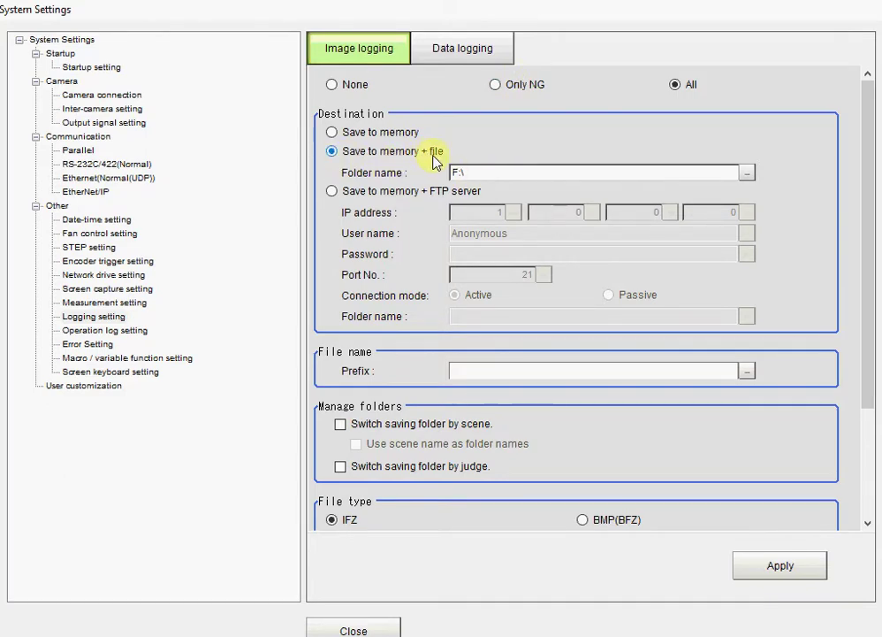
{"action": "left_click", "coordinate": [745, 171]}
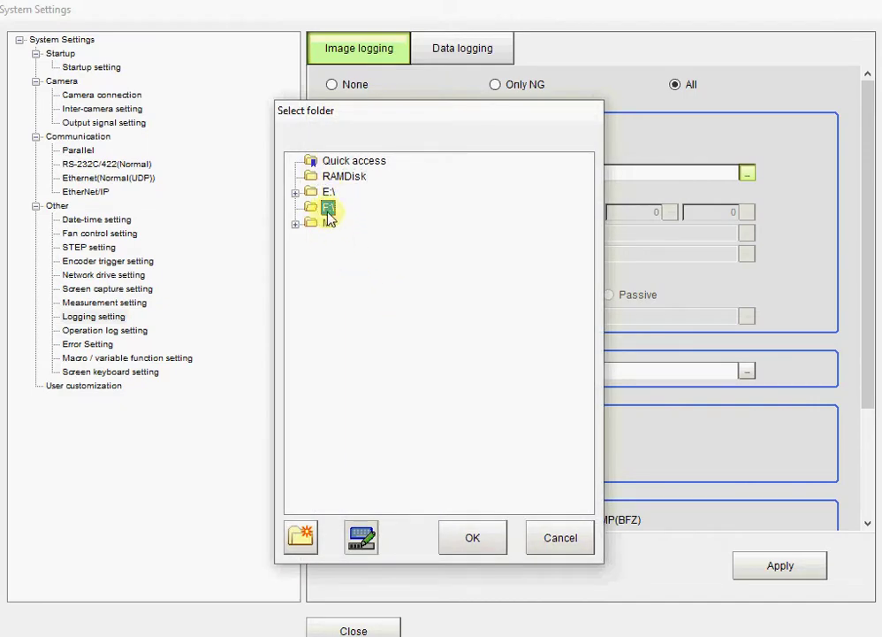
{"action": "left_click", "coordinate": [472, 537]}
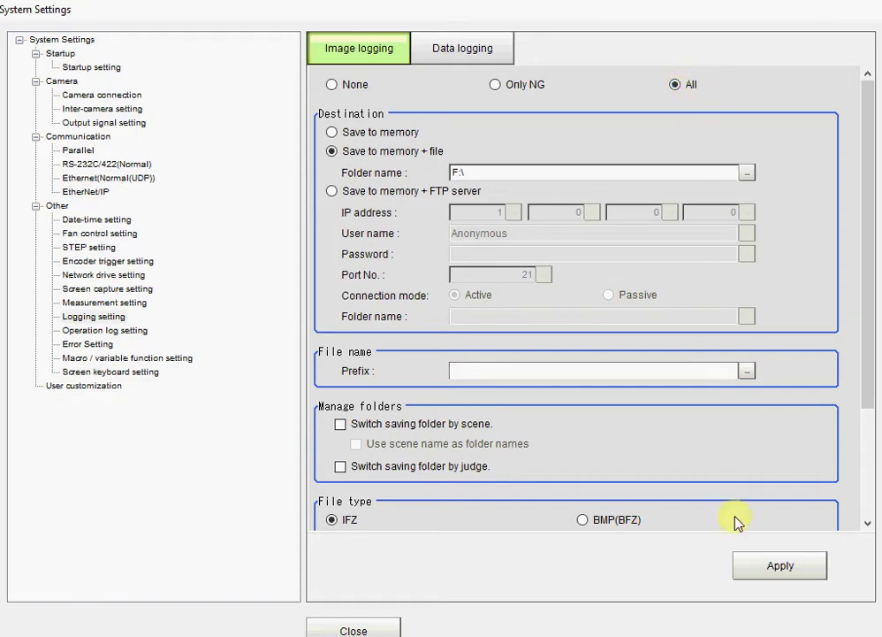
{"action": "left_click", "coordinate": [778, 565]}
{"action": "left_click", "coordinate": [353, 630]}
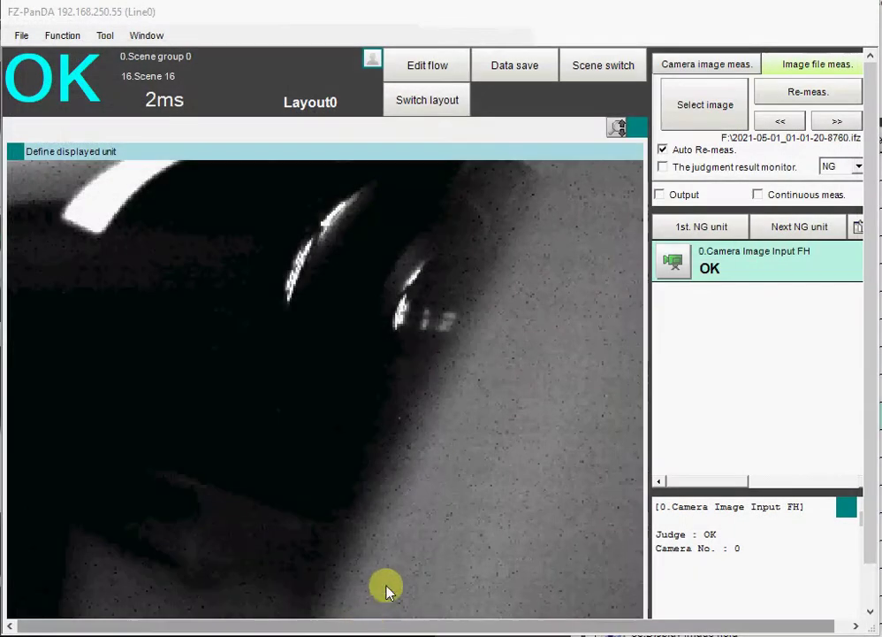
Run one camera image measurement and check the image file list for the newly logged file
{"action": "left_click", "coordinate": [718, 66]}
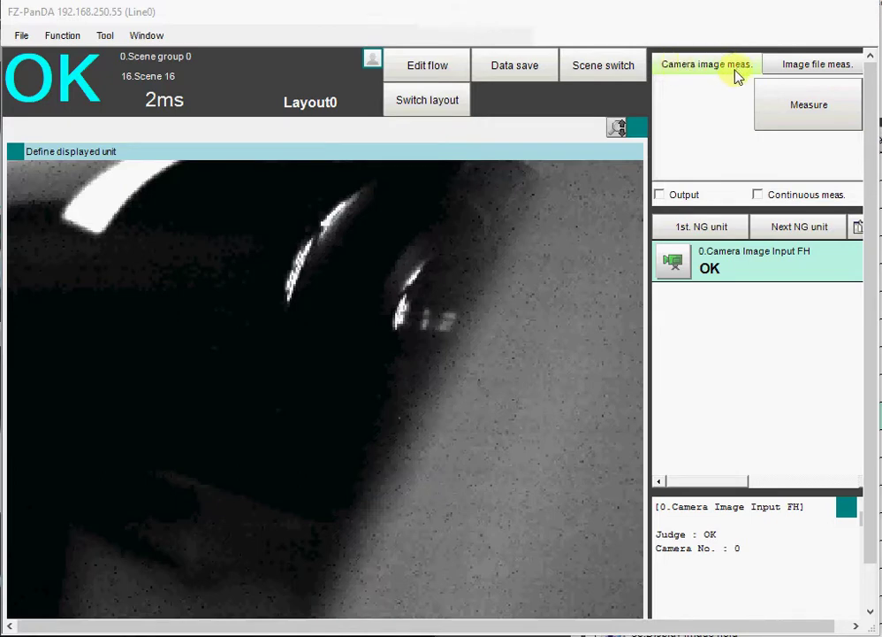
{"action": "left_click", "coordinate": [792, 116]}
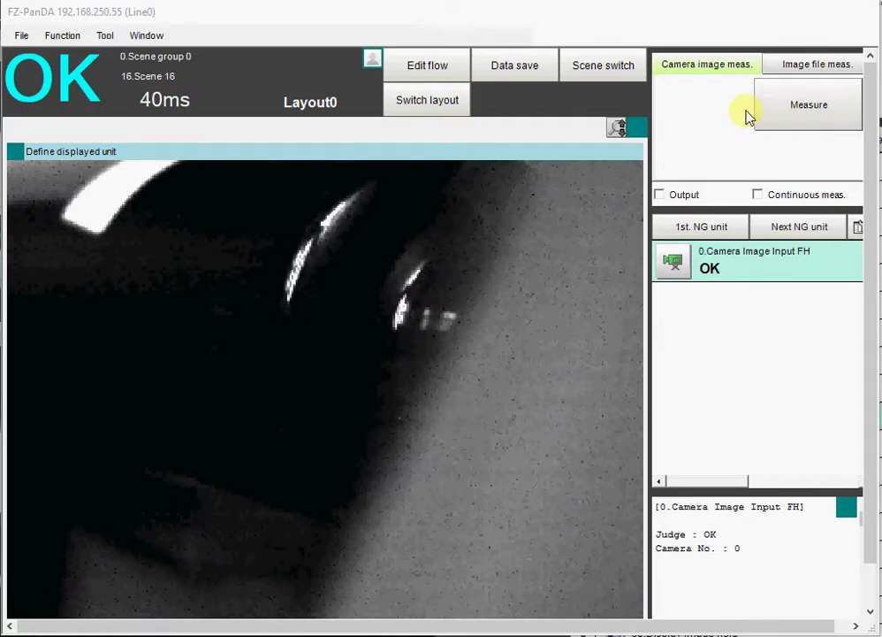
{"action": "left_click", "coordinate": [790, 68]}
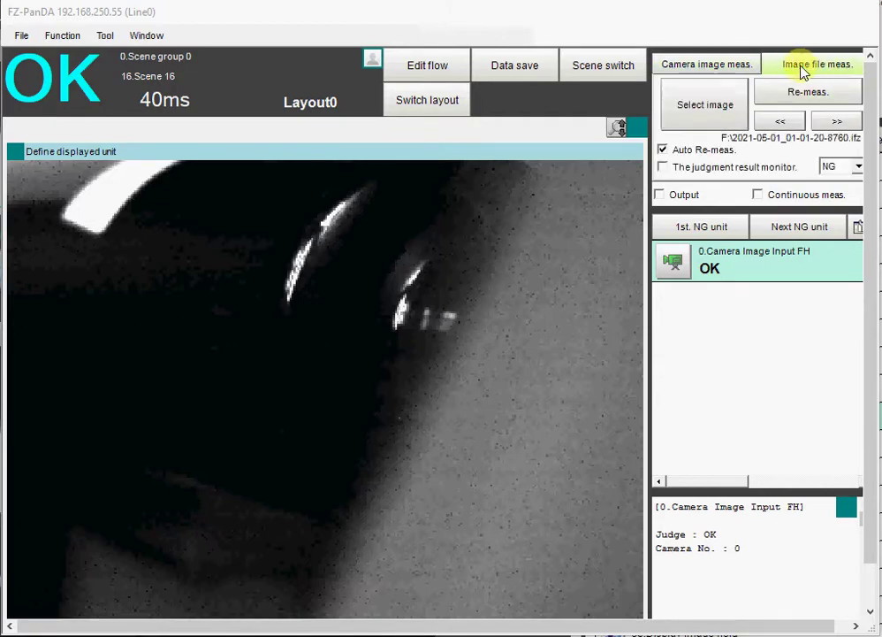
{"action": "left_click", "coordinate": [701, 126]}
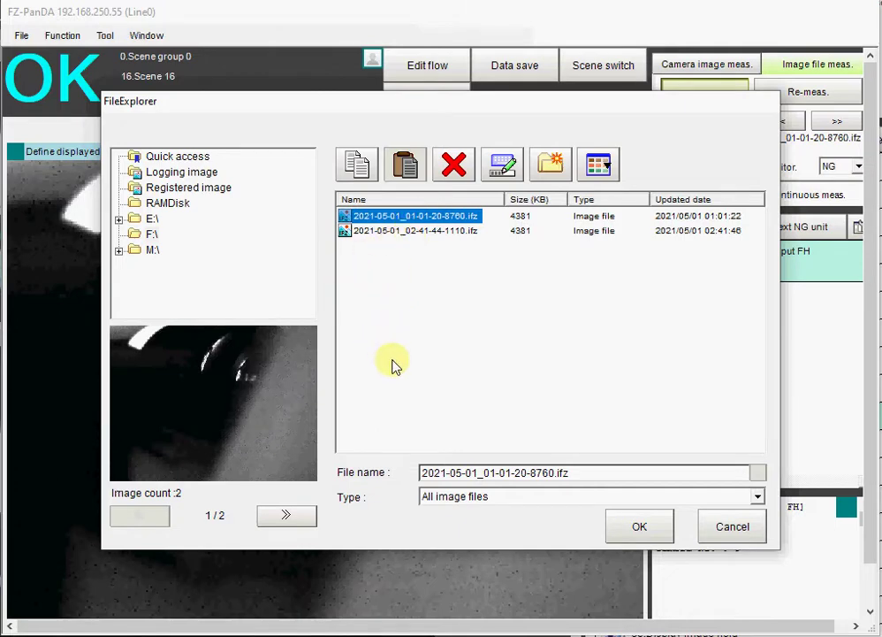
{"action": "left_click", "coordinate": [730, 528]}
Set the image logging in the system's logging settings to None and apply it
{"action": "left_click", "coordinate": [104, 35]}
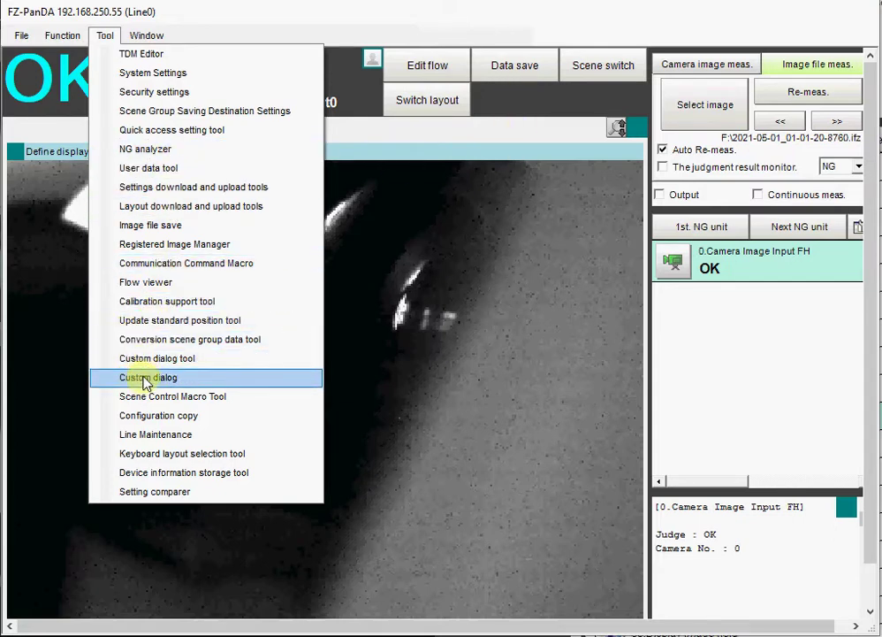
{"action": "left_click", "coordinate": [133, 74]}
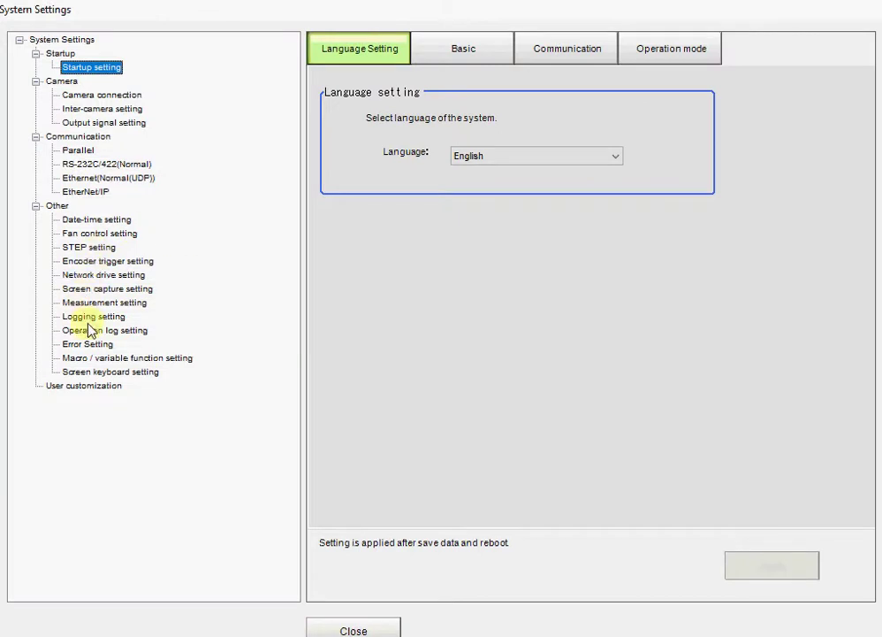
{"action": "left_click", "coordinate": [79, 320]}
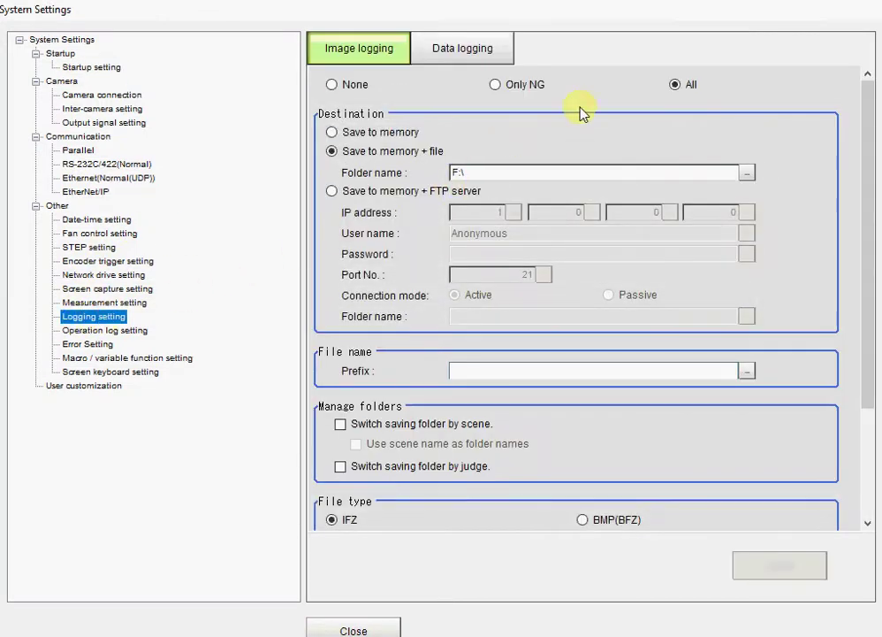
{"action": "left_click", "coordinate": [345, 91]}
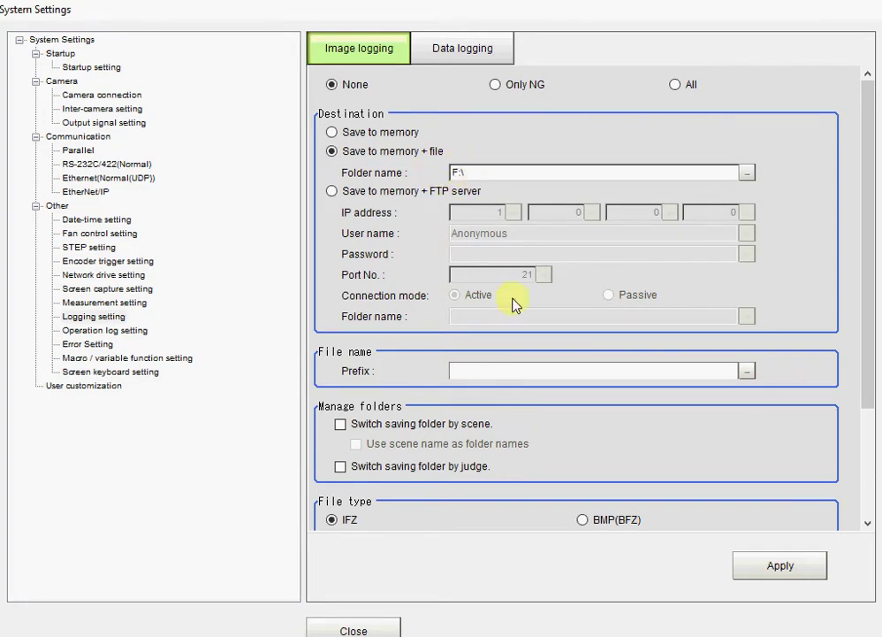
{"action": "left_click", "coordinate": [766, 575]}
{"action": "left_click", "coordinate": [325, 630]}
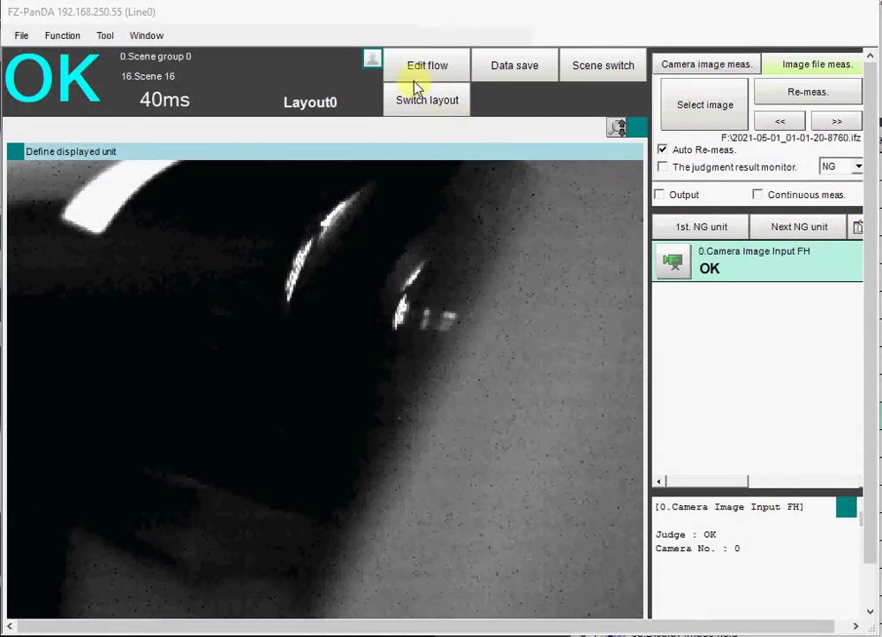
Add an Image Logging unit from the Support measurement items to the scene flow as unit 1, after Camera Image Input FH
{"action": "left_click", "coordinate": [417, 82]}
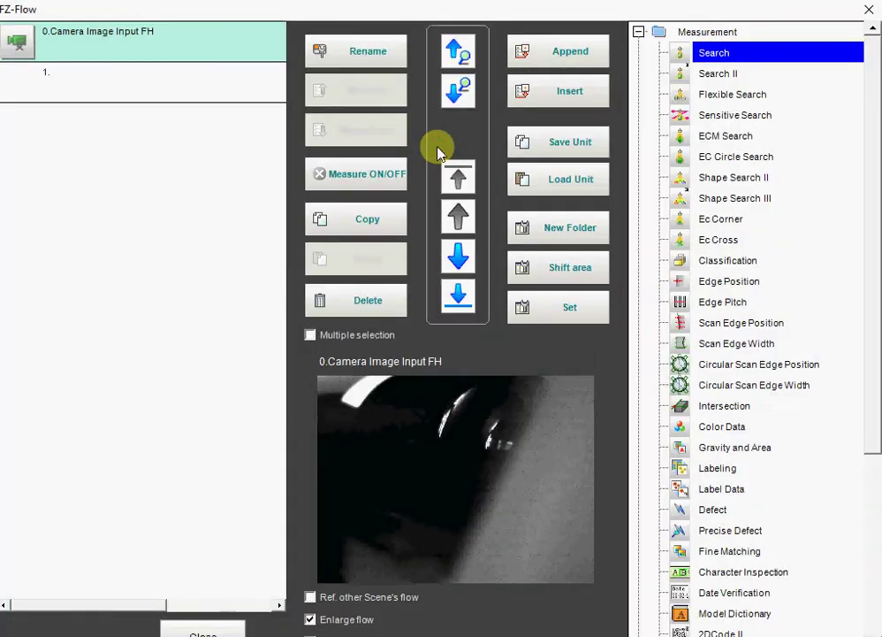
{"action": "left_click", "coordinate": [638, 32]}
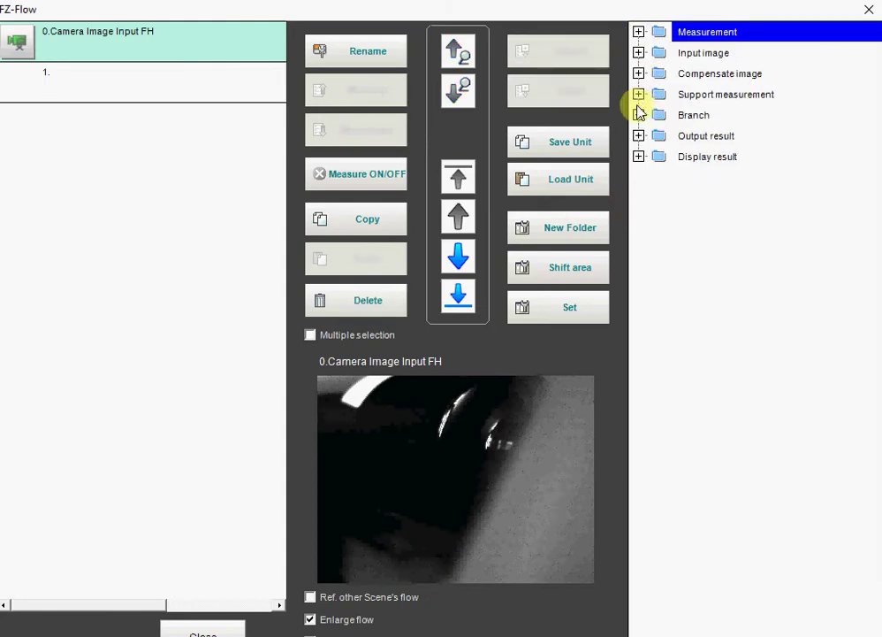
{"action": "left_click", "coordinate": [638, 94]}
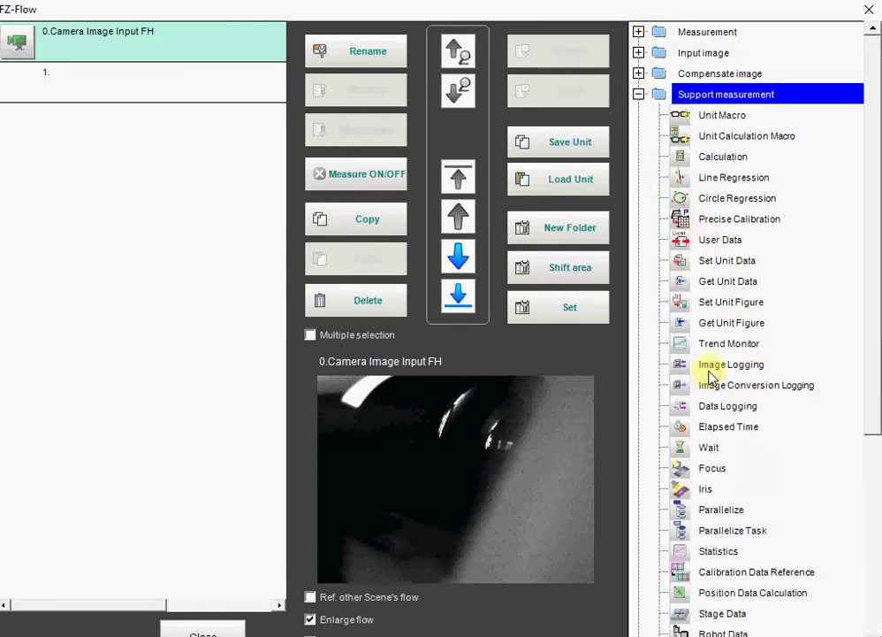
{"action": "left_click_drag", "start_coordinate": [708, 370], "coordinate": [13, 64]}
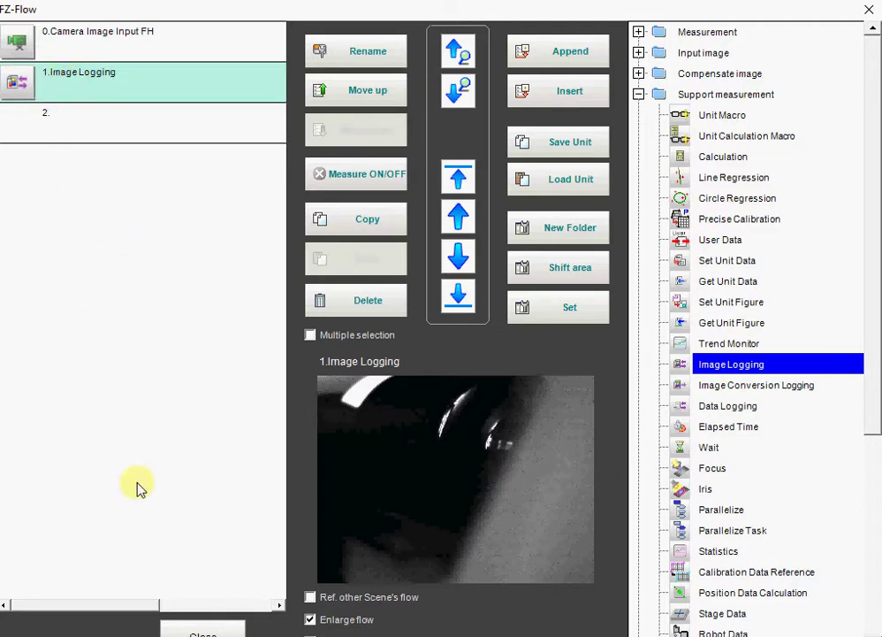
{"action": "left_click", "coordinate": [192, 628]}
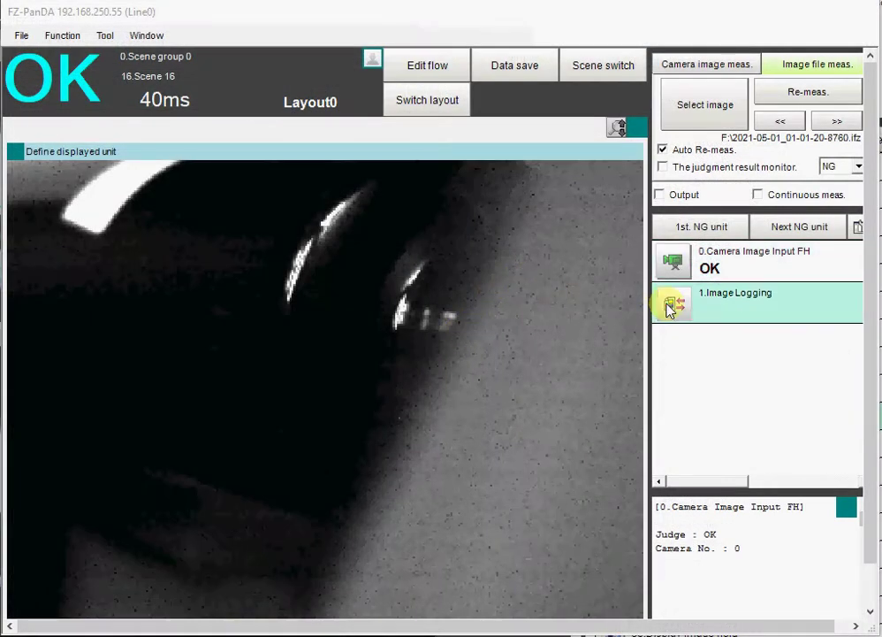
Set the Image Logging unit's destination file name prefix to Bizz and confirm the unit settings
{"action": "left_click", "coordinate": [670, 307]}
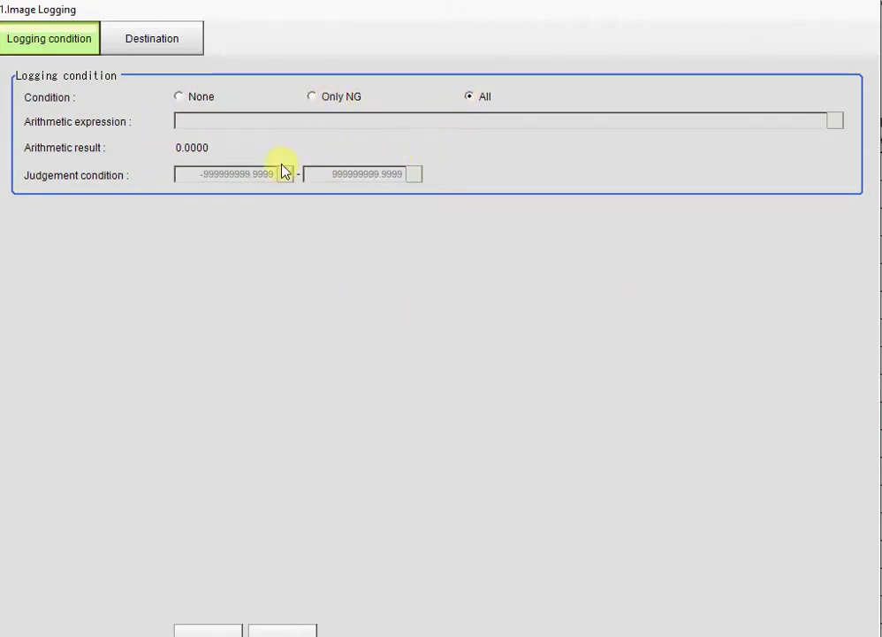
{"action": "left_click", "coordinate": [176, 49]}
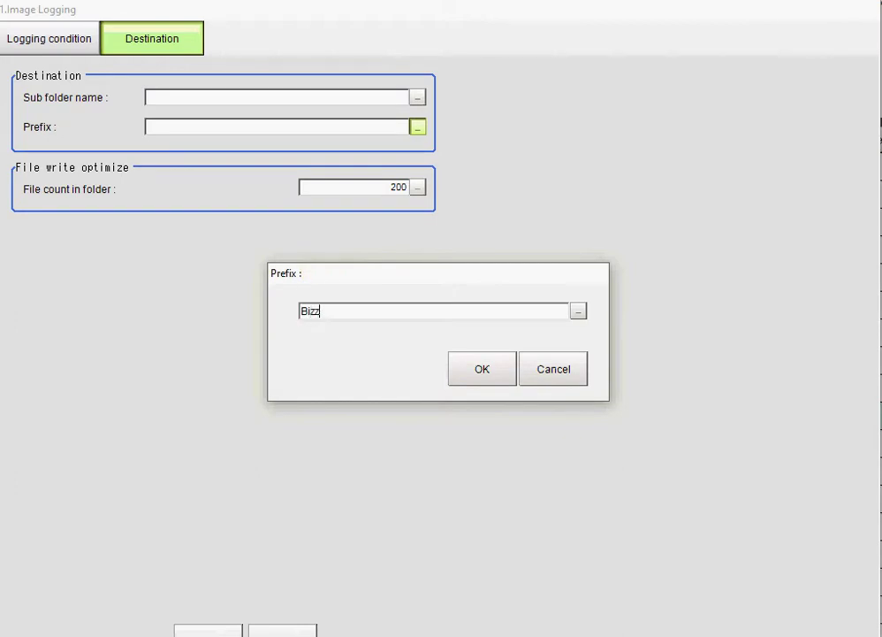
{"action": "left_click", "coordinate": [482, 372]}
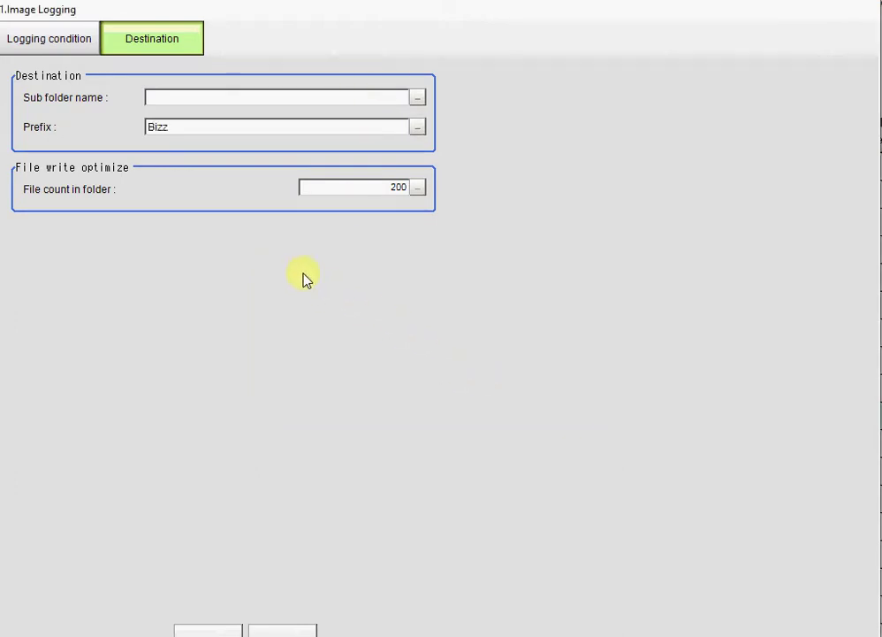
{"action": "left_click", "coordinate": [185, 630]}
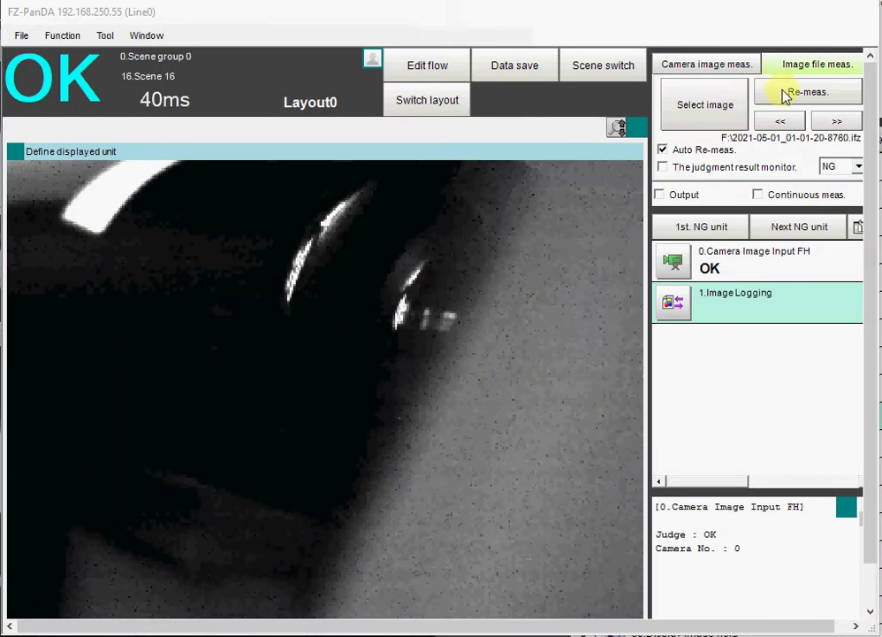
{"action": "left_click", "coordinate": [733, 67]}
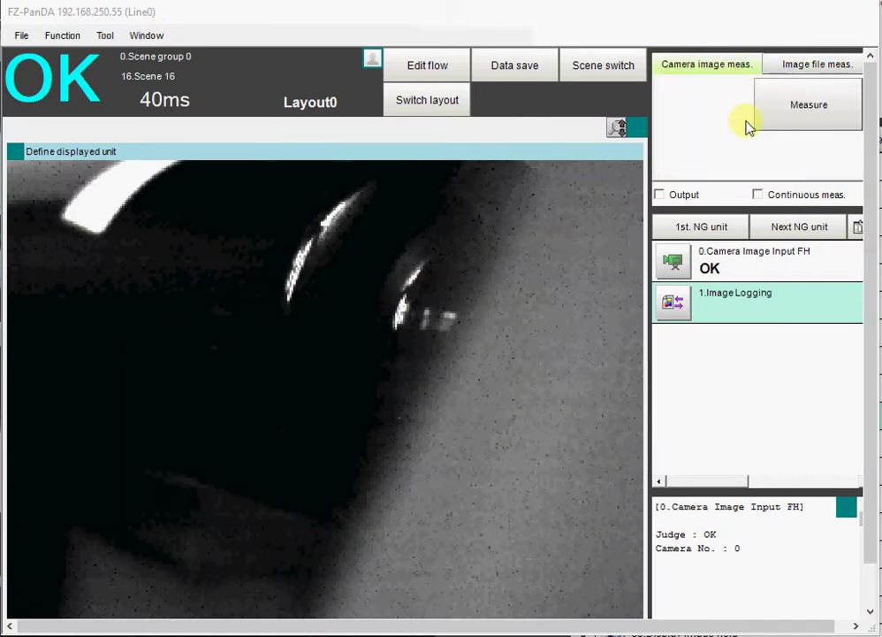
{"action": "left_click", "coordinate": [800, 114]}
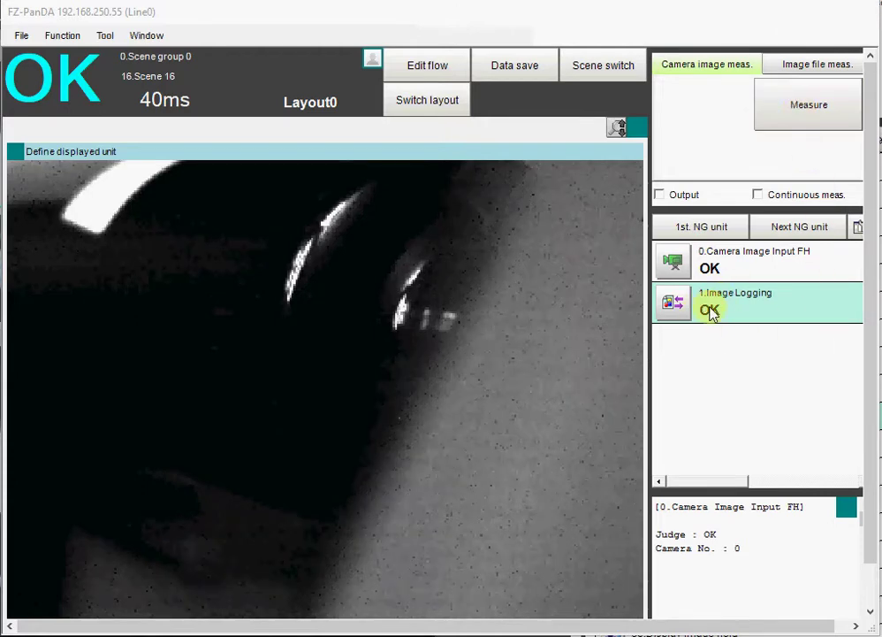
{"action": "left_click", "coordinate": [801, 65]}
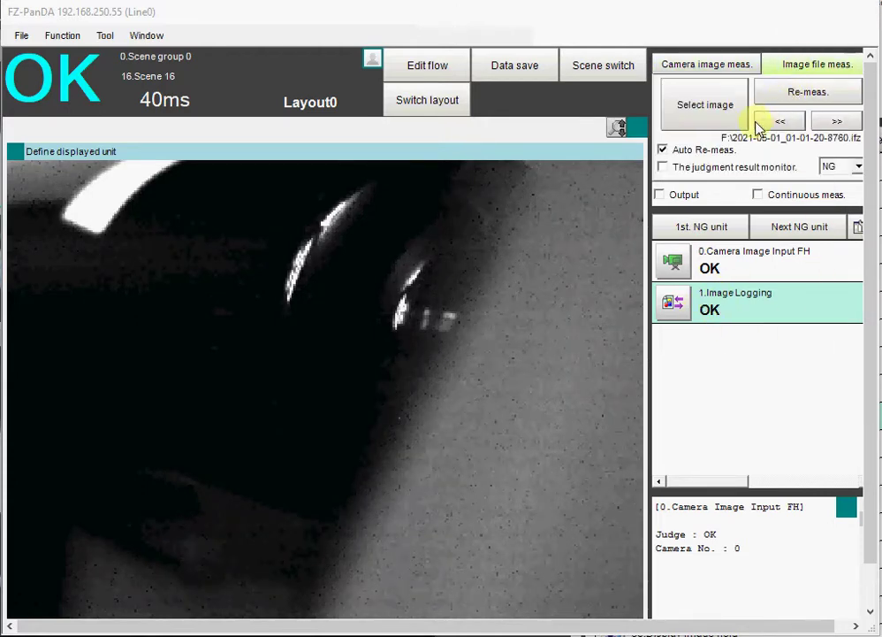
{"action": "left_click", "coordinate": [694, 111]}
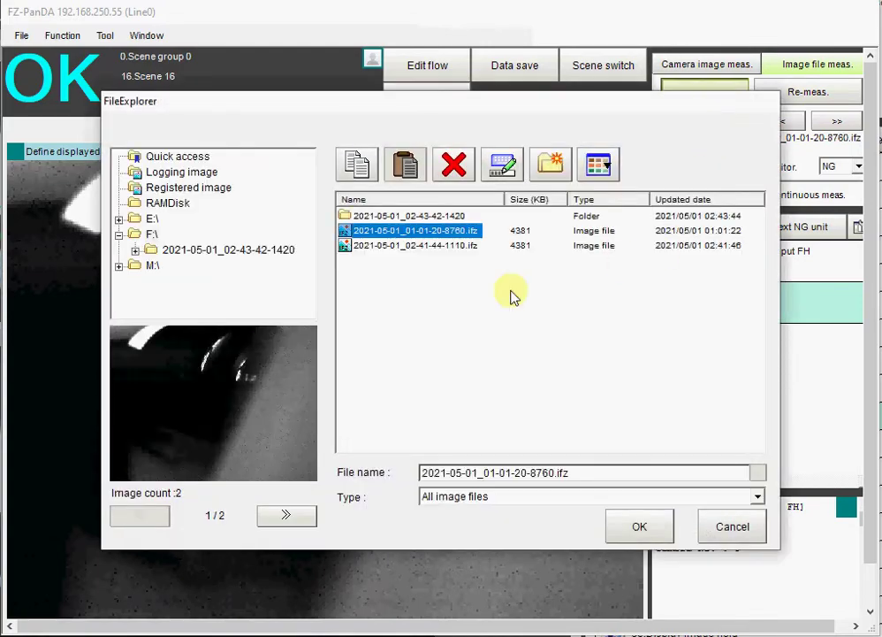
{"action": "double_click", "coordinate": [369, 218]}
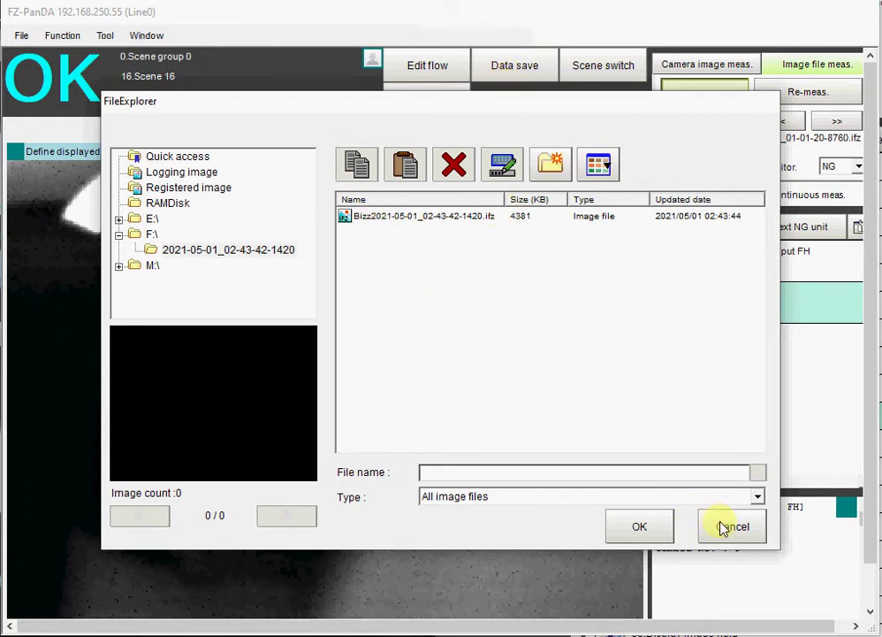
{"action": "left_click", "coordinate": [632, 530]}
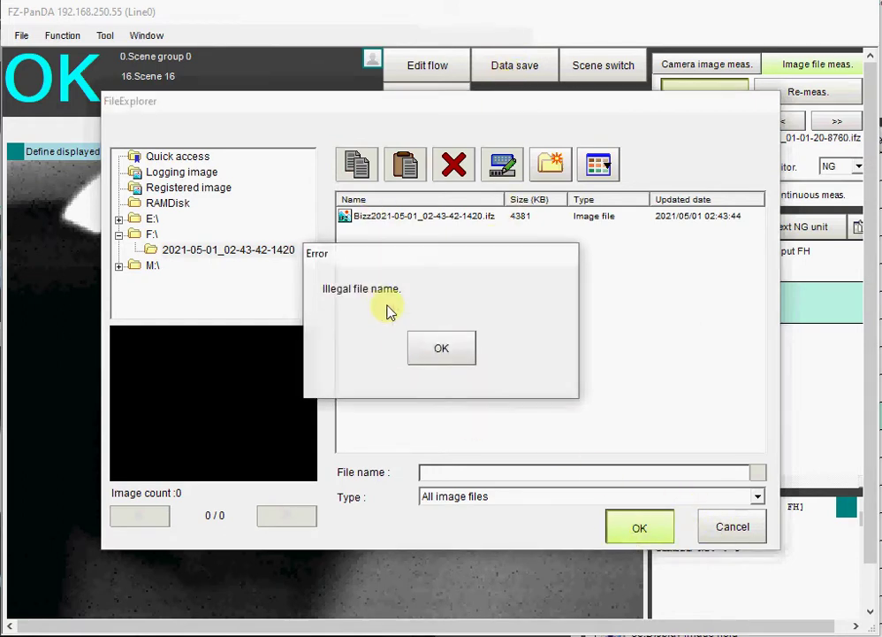
{"action": "left_click", "coordinate": [429, 345]}
{"action": "left_click", "coordinate": [718, 521]}
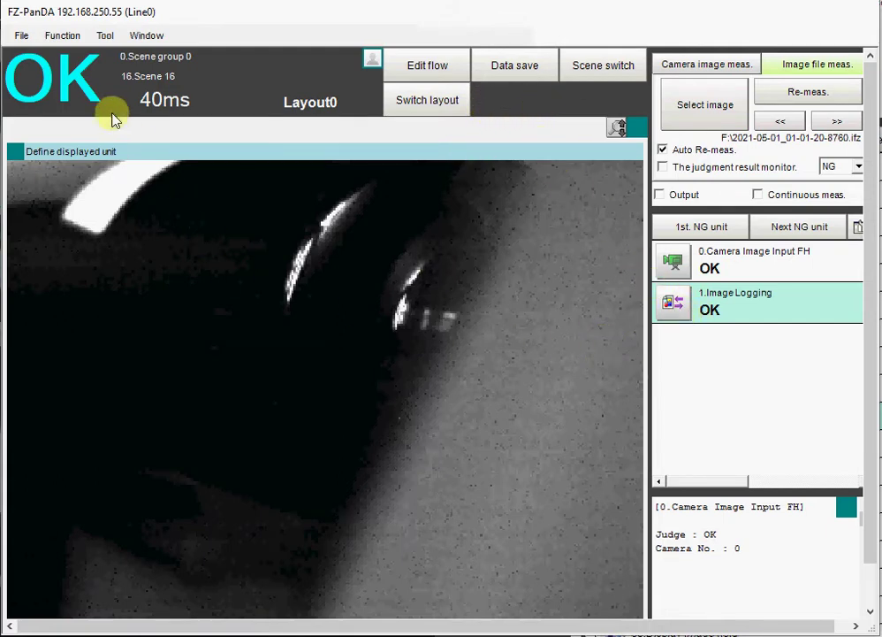
Add an integer scene variable named ImageLog to Scene 16 in the TDM Editor
{"action": "left_click", "coordinate": [104, 35]}
{"action": "left_click", "coordinate": [120, 54]}
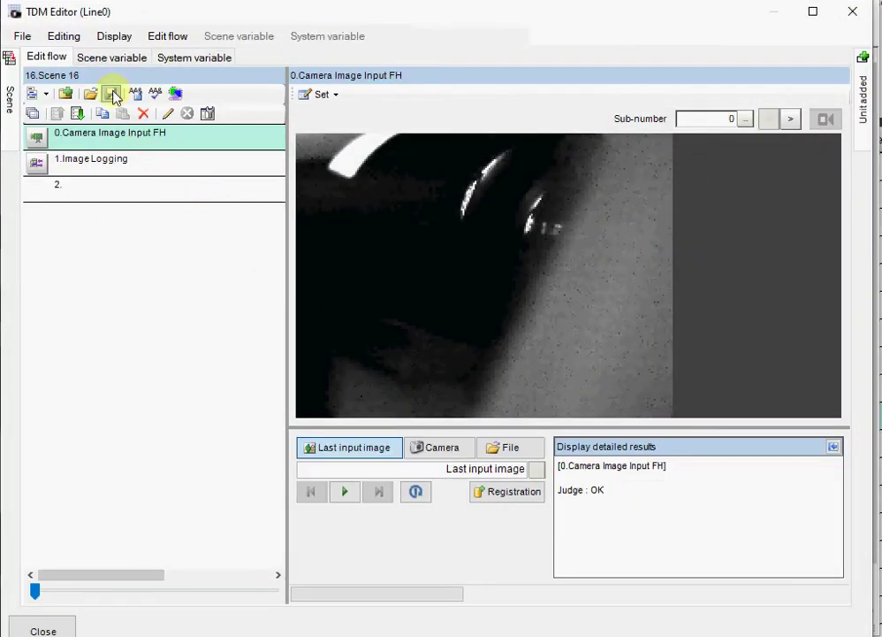
{"action": "left_click", "coordinate": [106, 58]}
{"action": "left_click", "coordinate": [85, 95]}
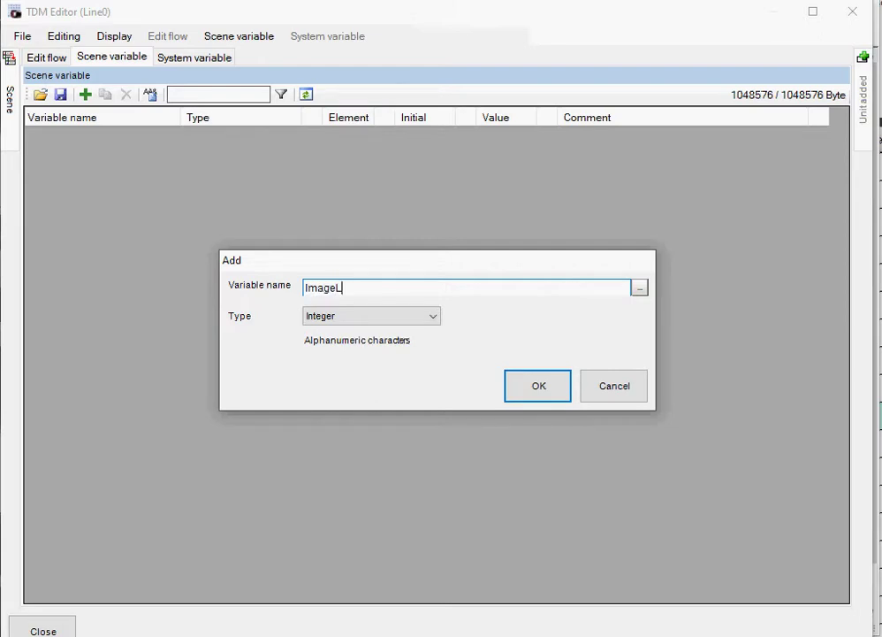
{"action": "left_click", "coordinate": [521, 389]}
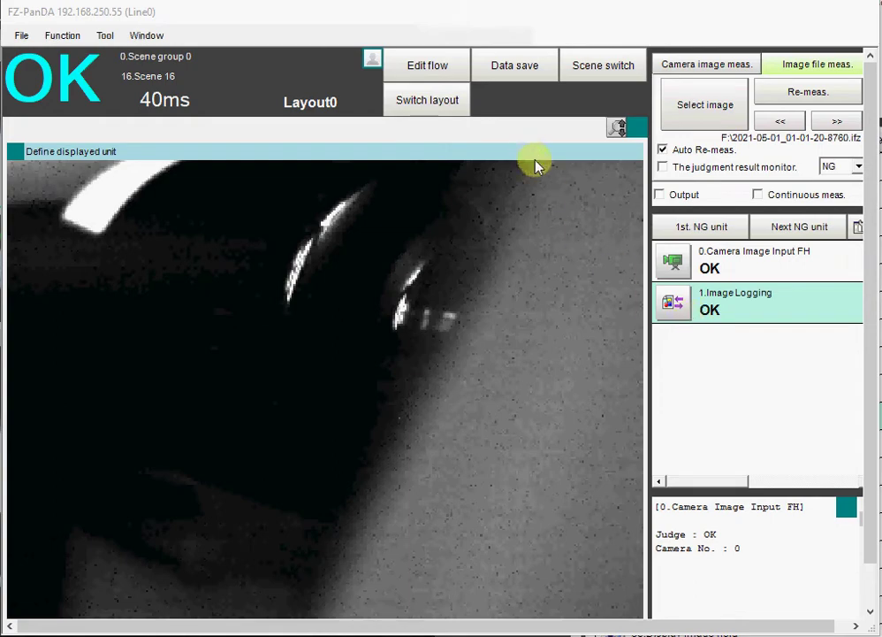
Set the Image Logging unit's logging condition to Only NG with SC.IMAGELOG& as the arithmetic expression
{"action": "left_click", "coordinate": [677, 305]}
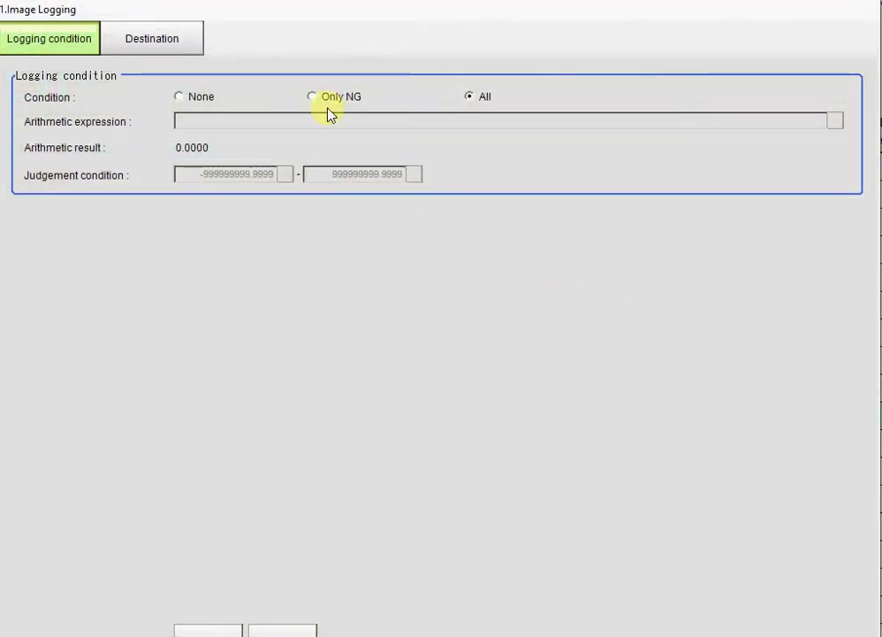
{"action": "left_click", "coordinate": [313, 98]}
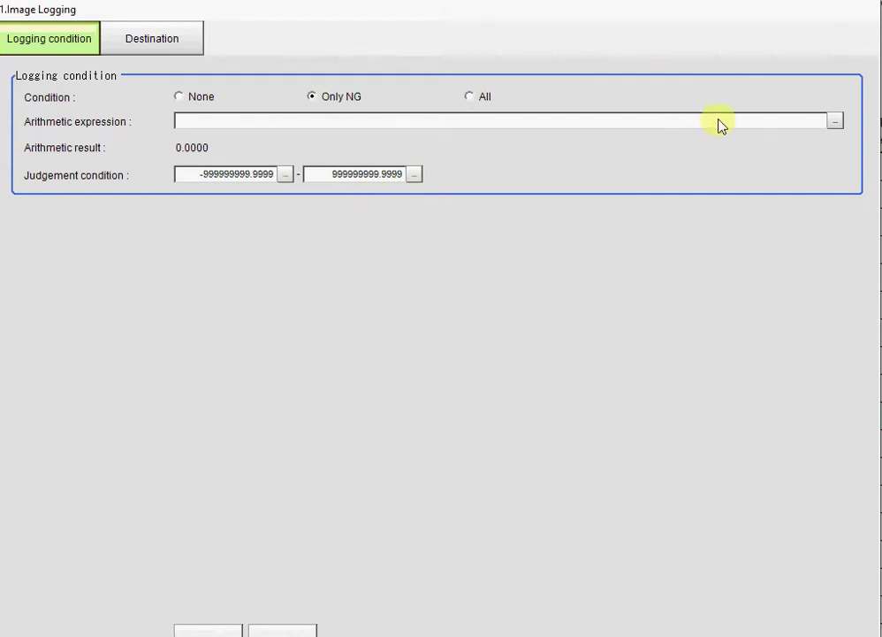
{"action": "left_click", "coordinate": [836, 122]}
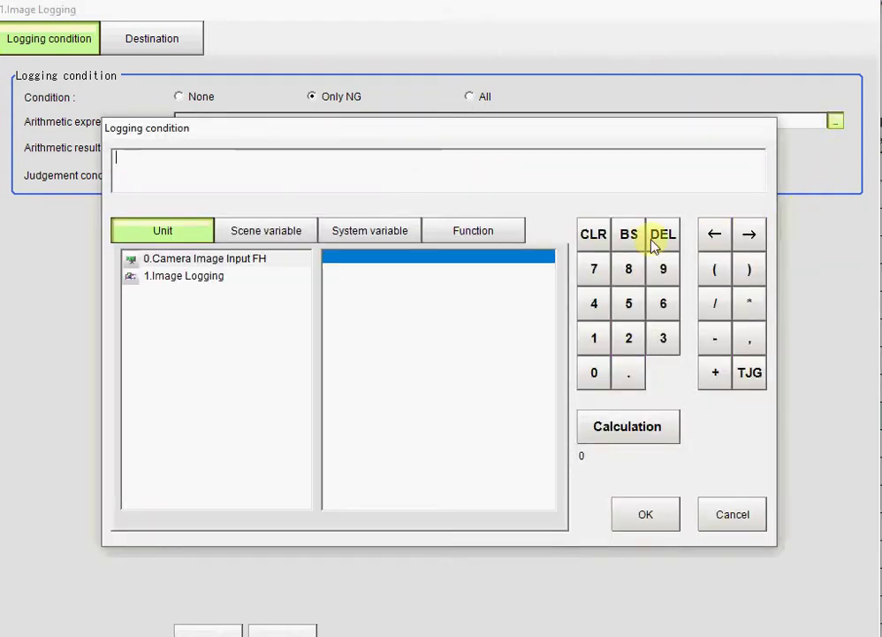
{"action": "left_click", "coordinate": [285, 228]}
{"action": "left_click", "coordinate": [169, 276]}
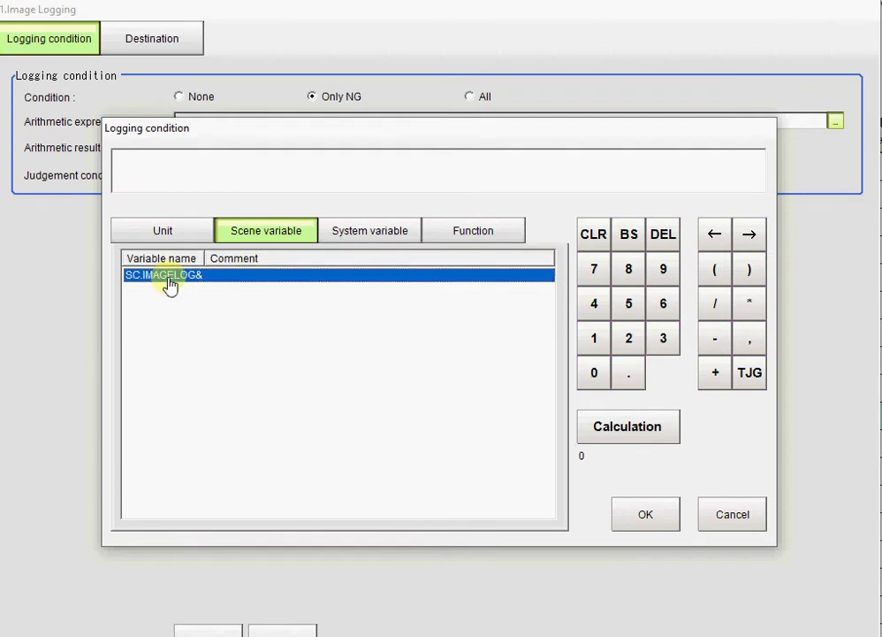
{"action": "double_click", "coordinate": [169, 279]}
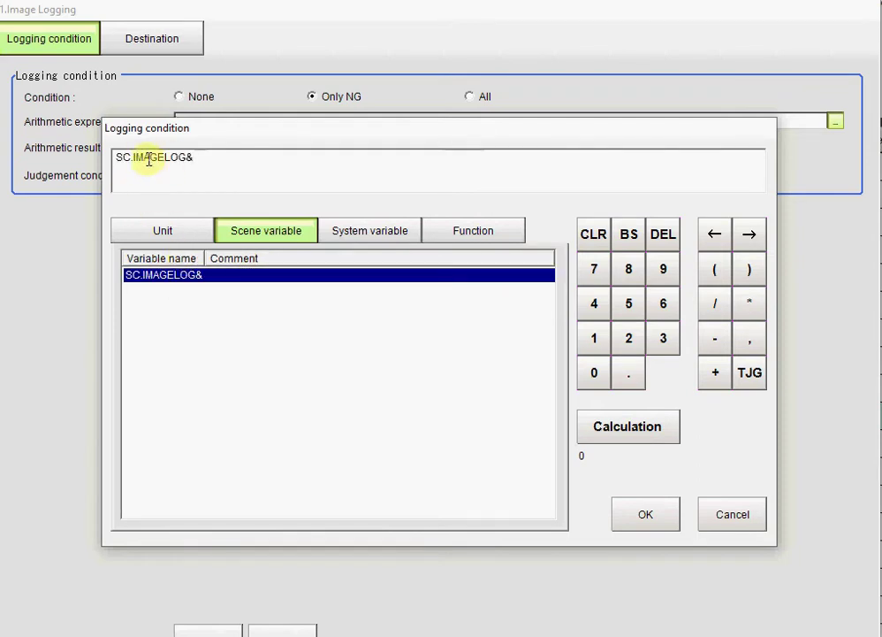
{"action": "left_click", "coordinate": [658, 516]}
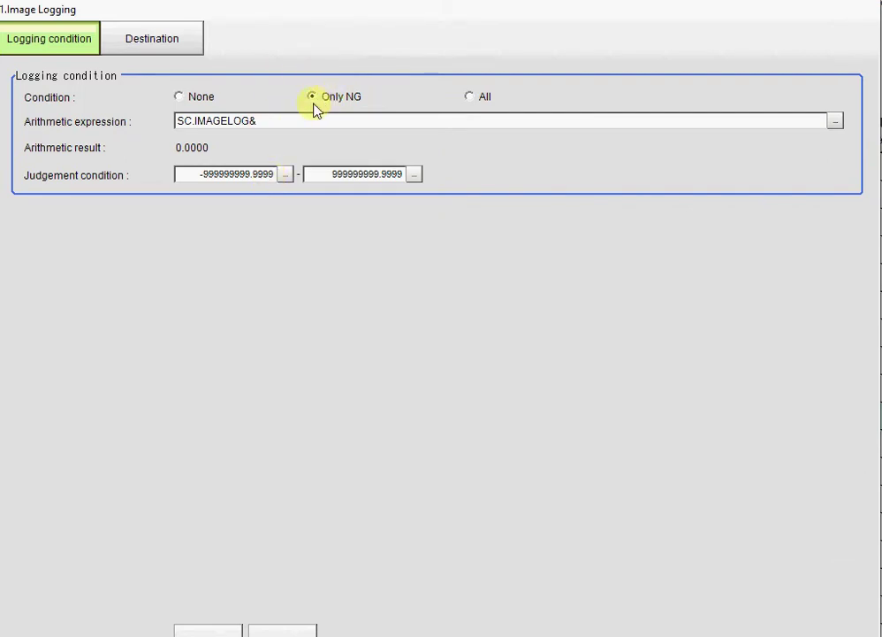
Set both judgement condition limits of the Image Logging unit to 0 and confirm the unit settings
{"action": "left_click", "coordinate": [286, 176]}
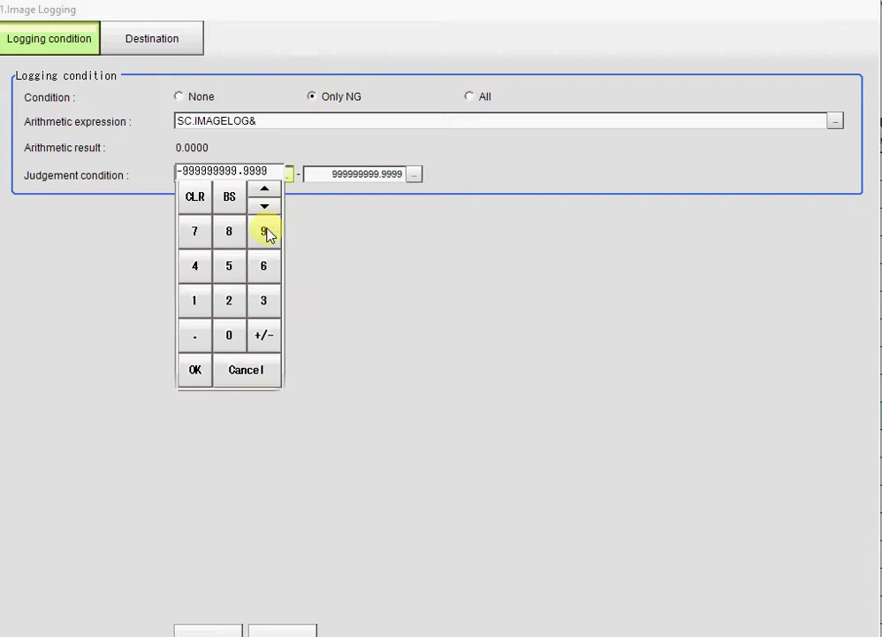
{"action": "left_click", "coordinate": [193, 201]}
{"action": "left_click", "coordinate": [192, 370]}
{"action": "left_click", "coordinate": [415, 176]}
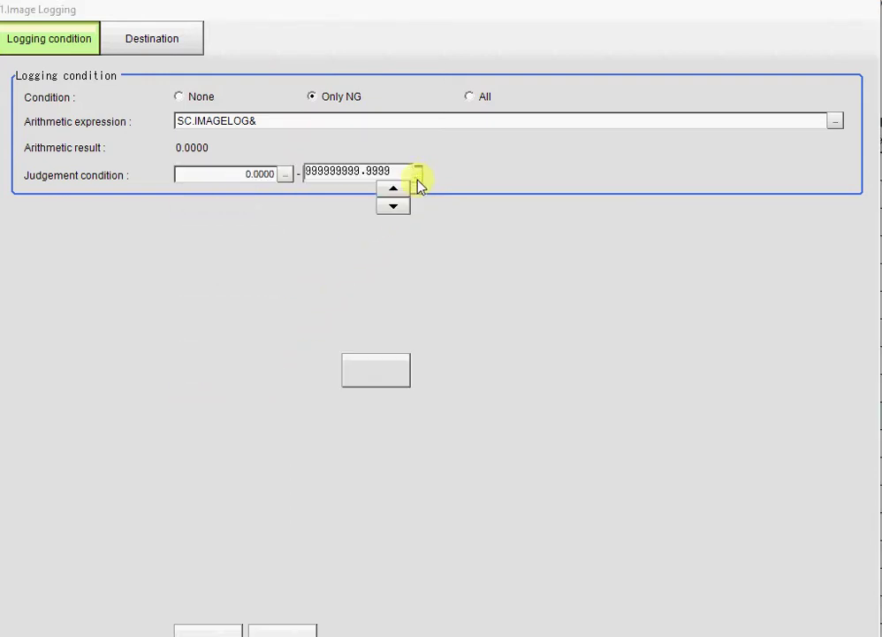
{"action": "left_click", "coordinate": [324, 196]}
{"action": "left_click", "coordinate": [324, 372]}
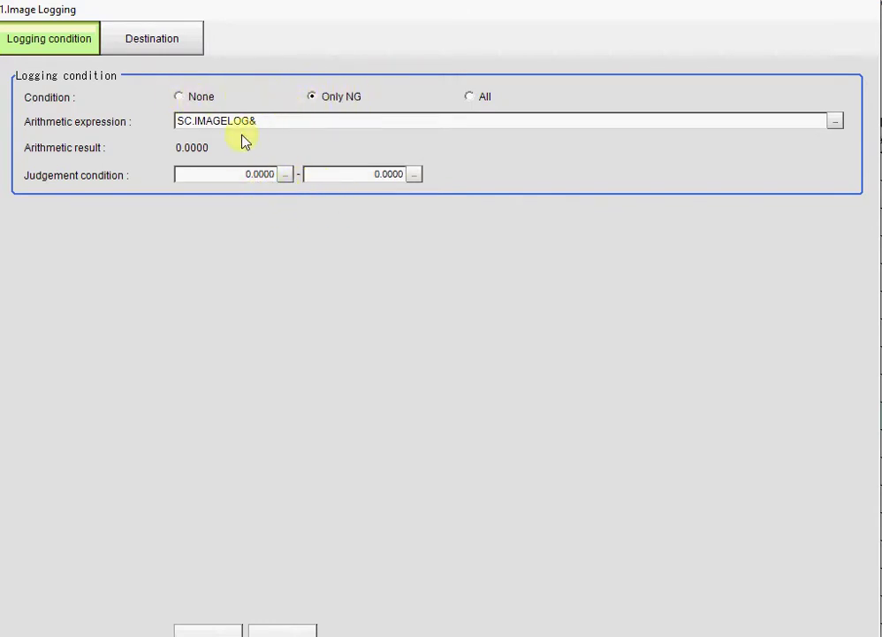
{"action": "left_click", "coordinate": [206, 631]}
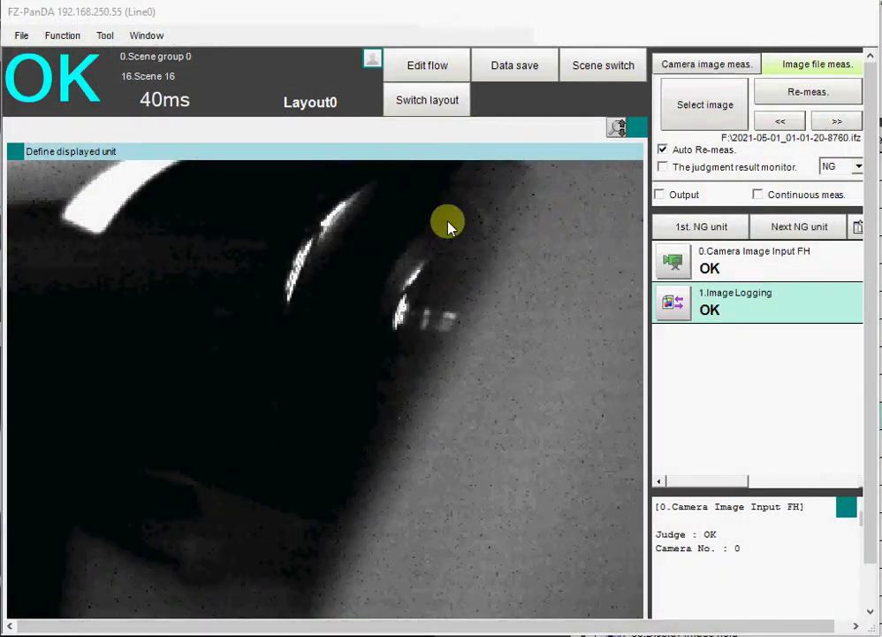
{"action": "left_click", "coordinate": [809, 93]}
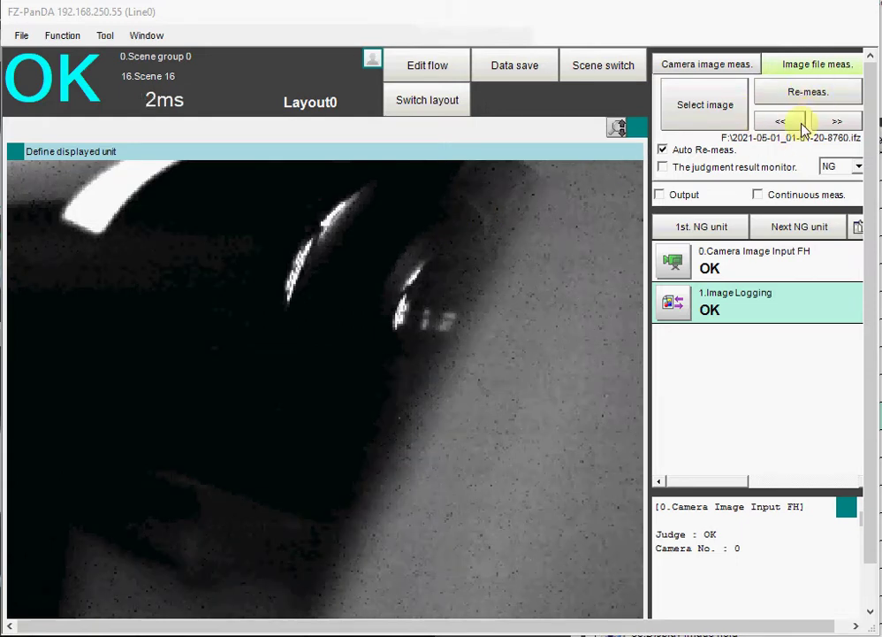
{"action": "left_click", "coordinate": [696, 69]}
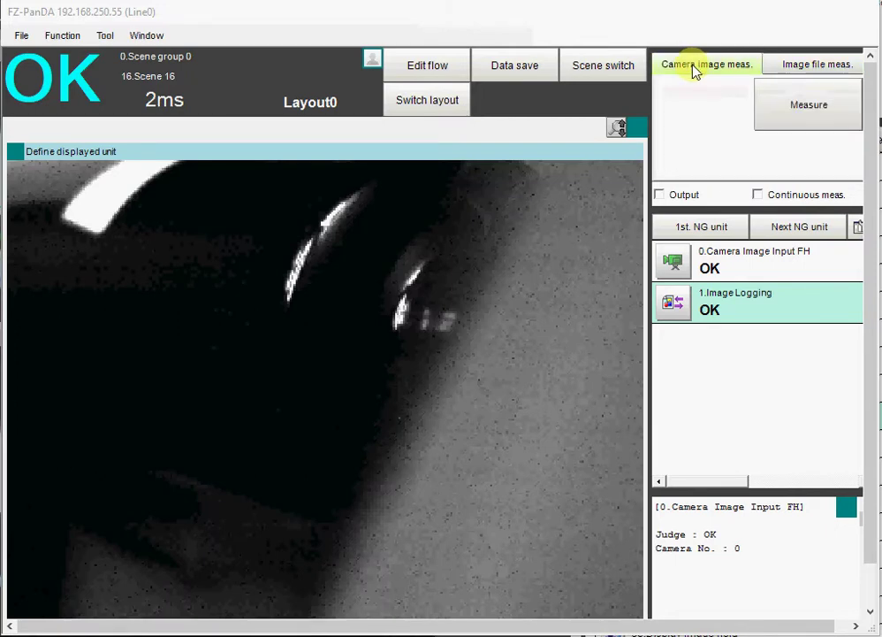
{"action": "left_click", "coordinate": [795, 109]}
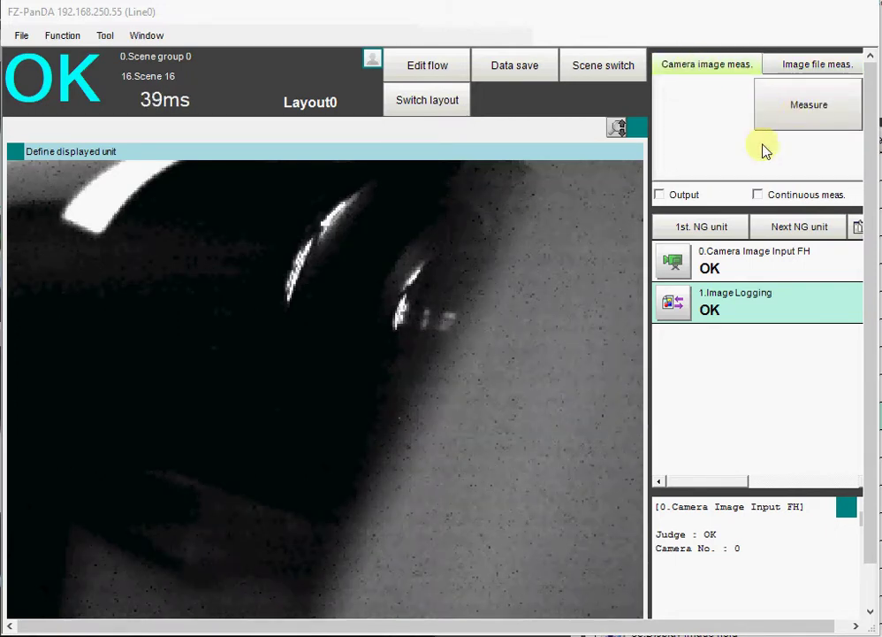
{"action": "left_click", "coordinate": [795, 65]}
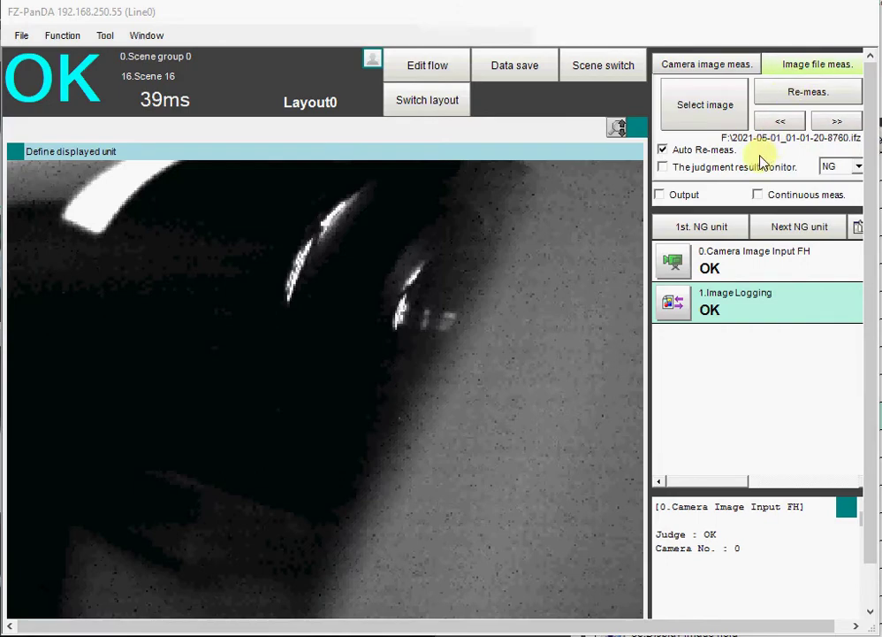
{"action": "left_click", "coordinate": [691, 110]}
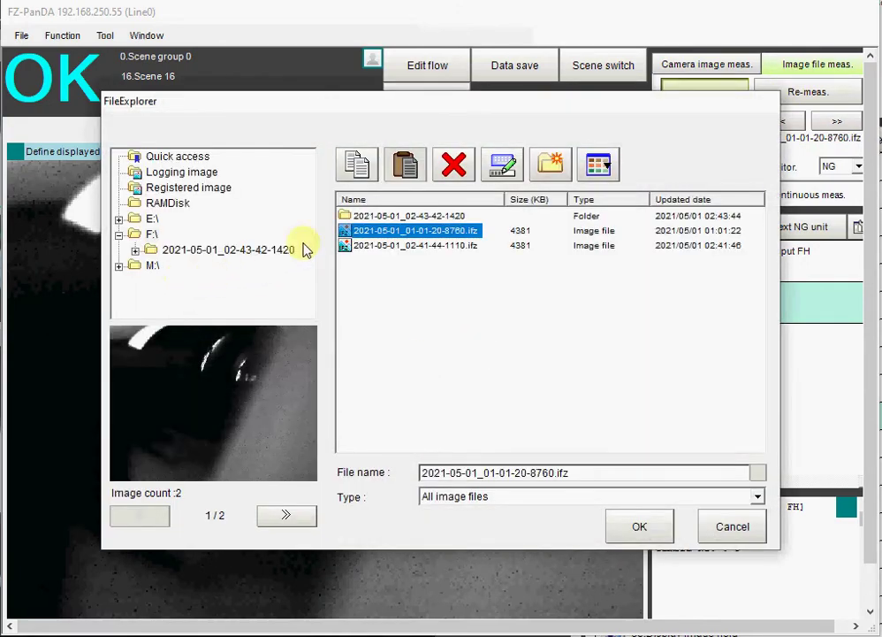
{"action": "double_click", "coordinate": [363, 216]}
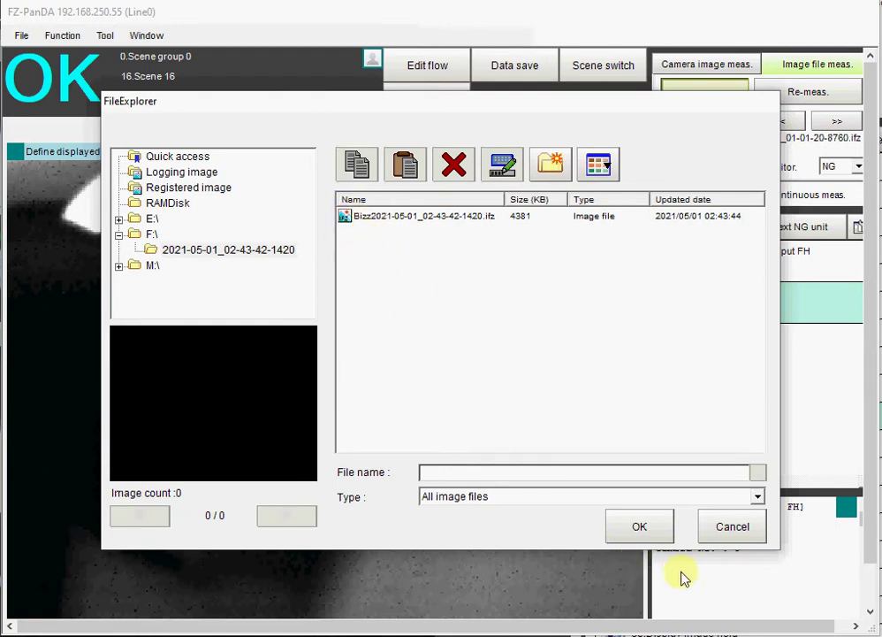
{"action": "left_click", "coordinate": [639, 528]}
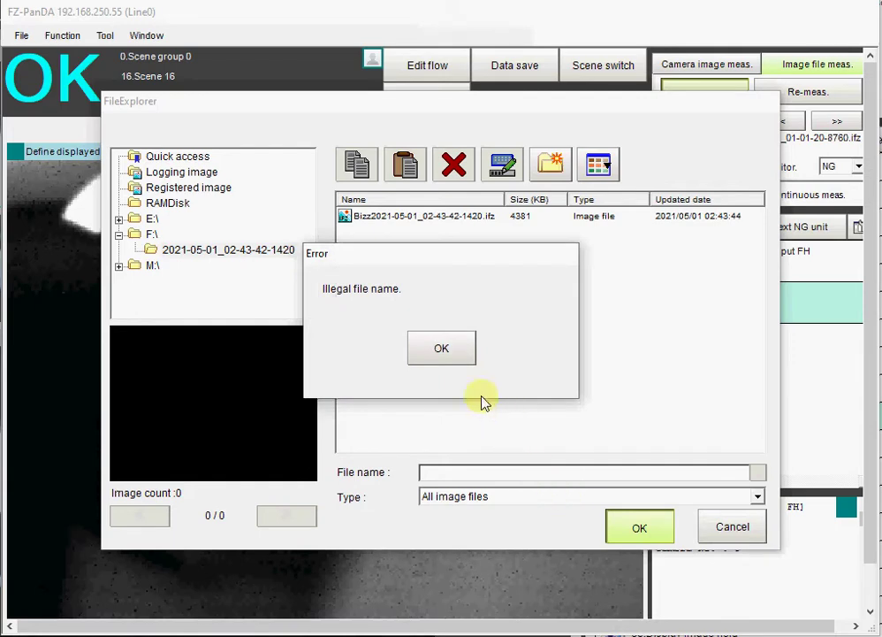
{"action": "key", "text": "Return"}
{"action": "left_click", "coordinate": [733, 527]}
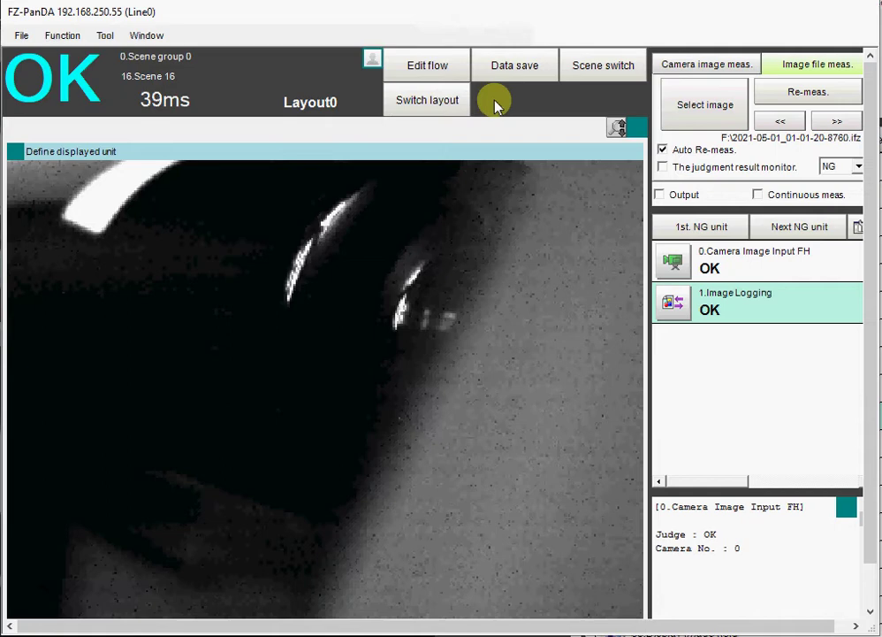
Narrow the ToolWindow in the layout to leave a gap beside the InformationWindow, and optimize its button size to 86 x 40
{"action": "left_click", "coordinate": [144, 36]}
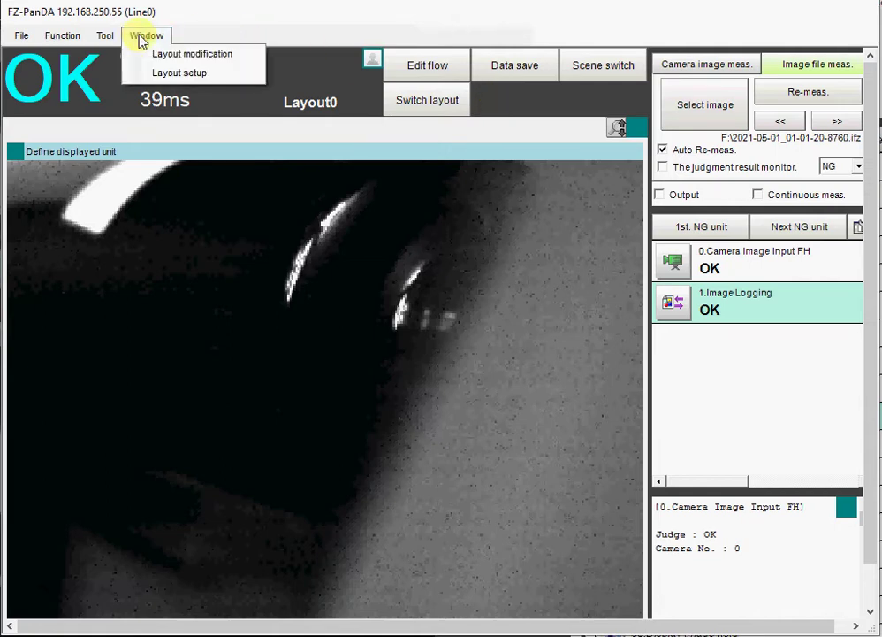
{"action": "left_click", "coordinate": [164, 56]}
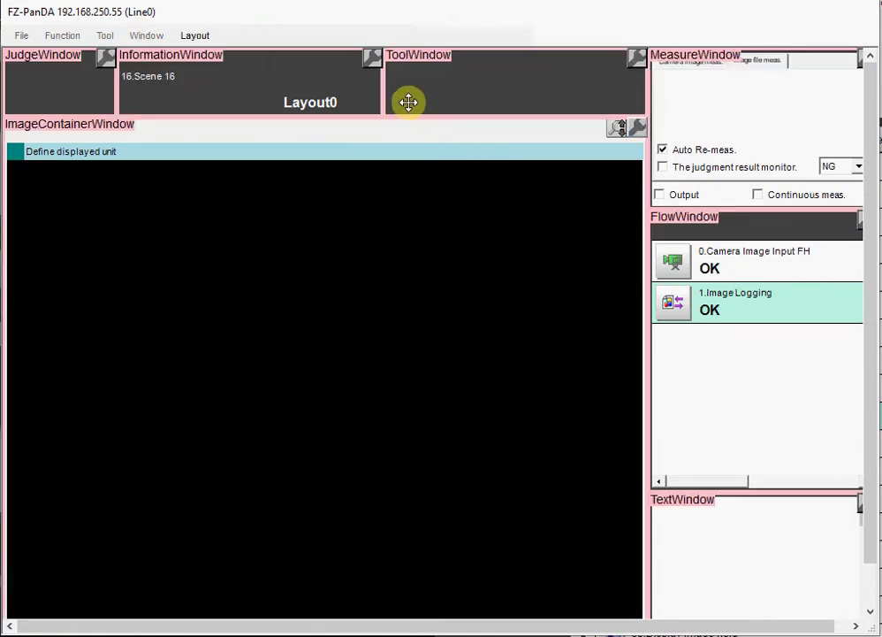
{"action": "left_click_drag", "start_coordinate": [386, 89], "coordinate": [427, 90]}
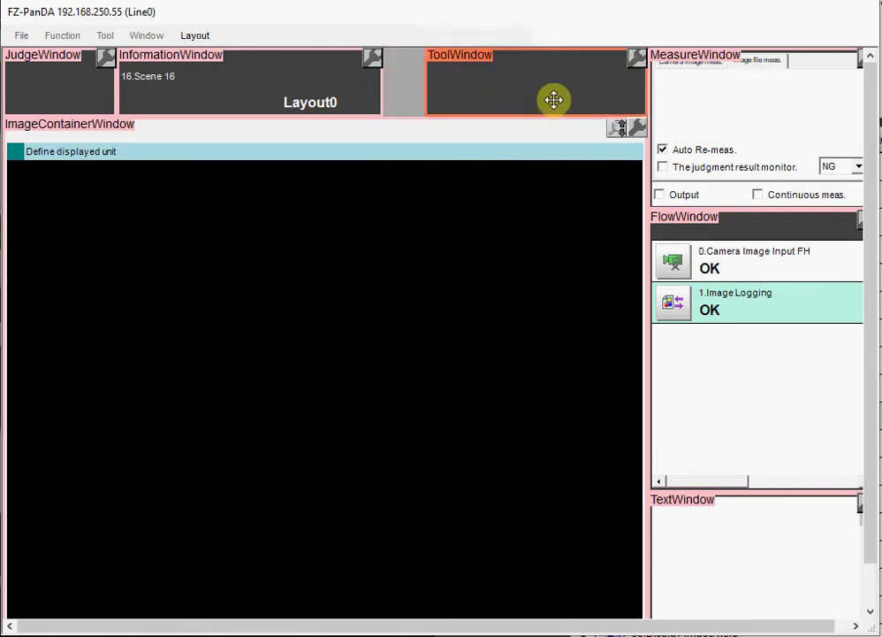
{"action": "left_click", "coordinate": [637, 60]}
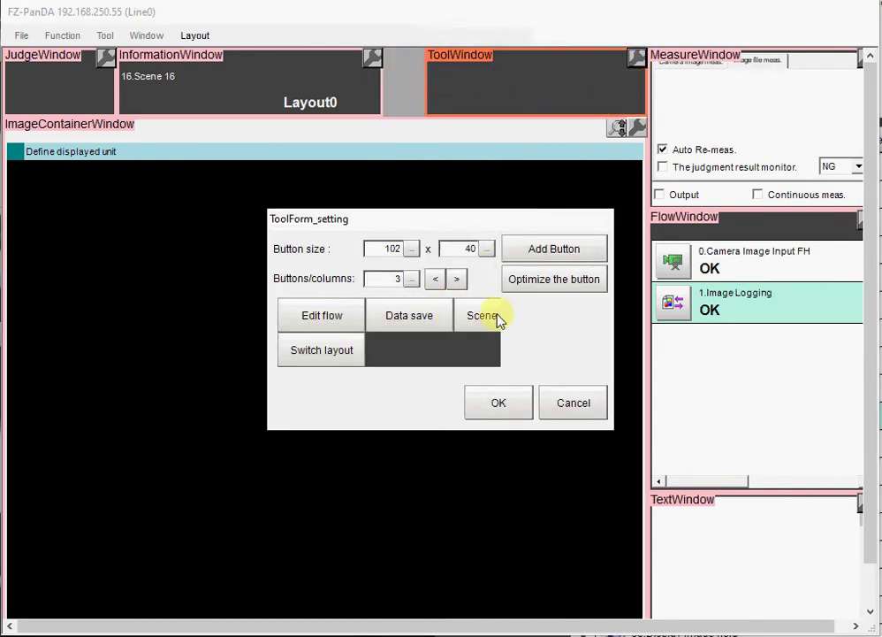
{"action": "left_click", "coordinate": [525, 281]}
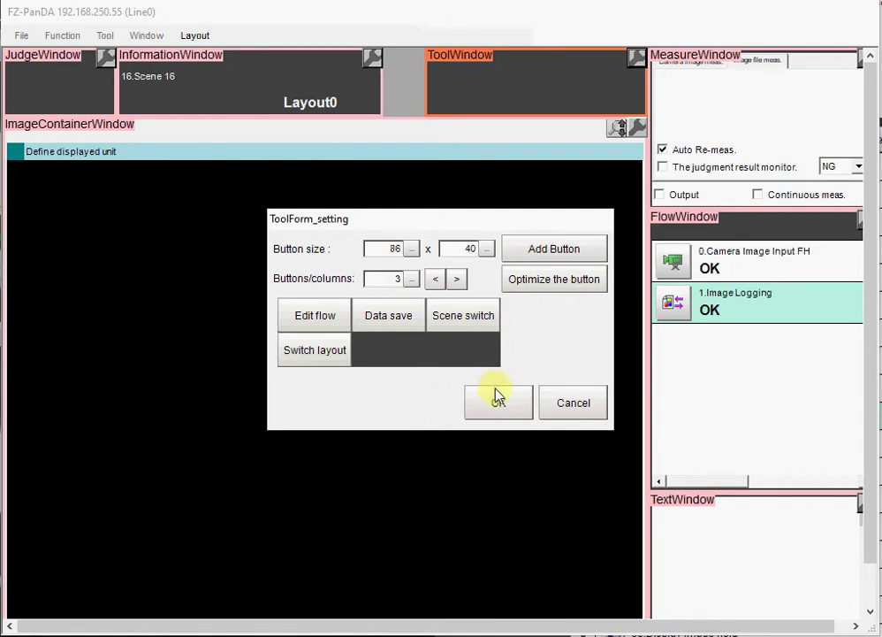
{"action": "left_click", "coordinate": [498, 400]}
Add an MDI_SetDataBtn window part in the gap between the InformationWindow and the ToolWindow and adjust its height
{"action": "right_click", "coordinate": [400, 76]}
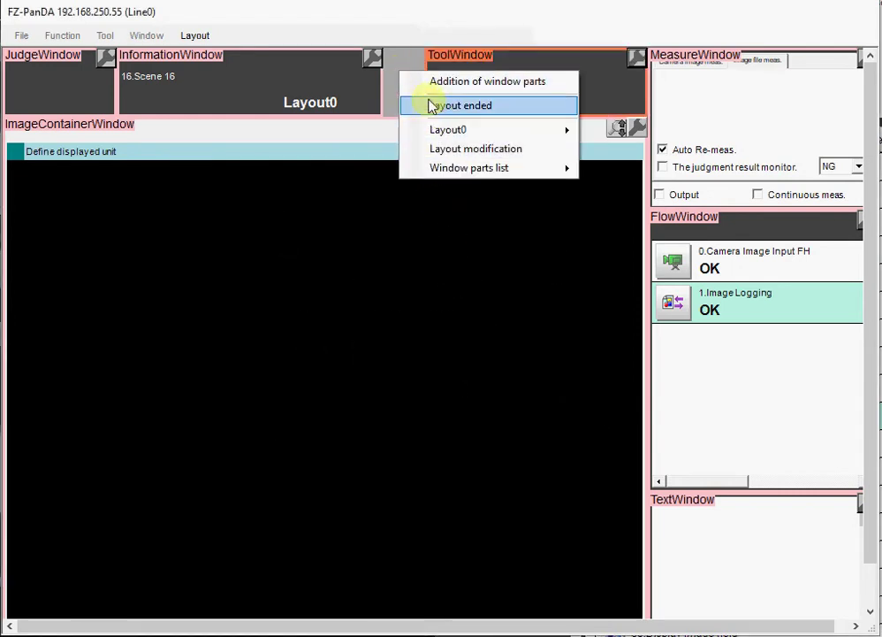
{"action": "left_click", "coordinate": [435, 82]}
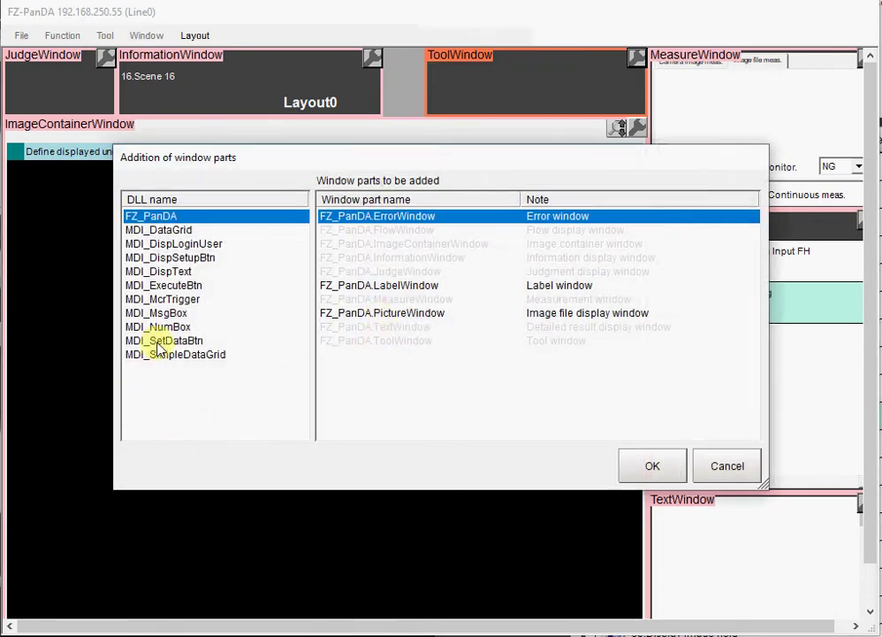
{"action": "left_click", "coordinate": [163, 341]}
{"action": "left_click", "coordinate": [652, 465]}
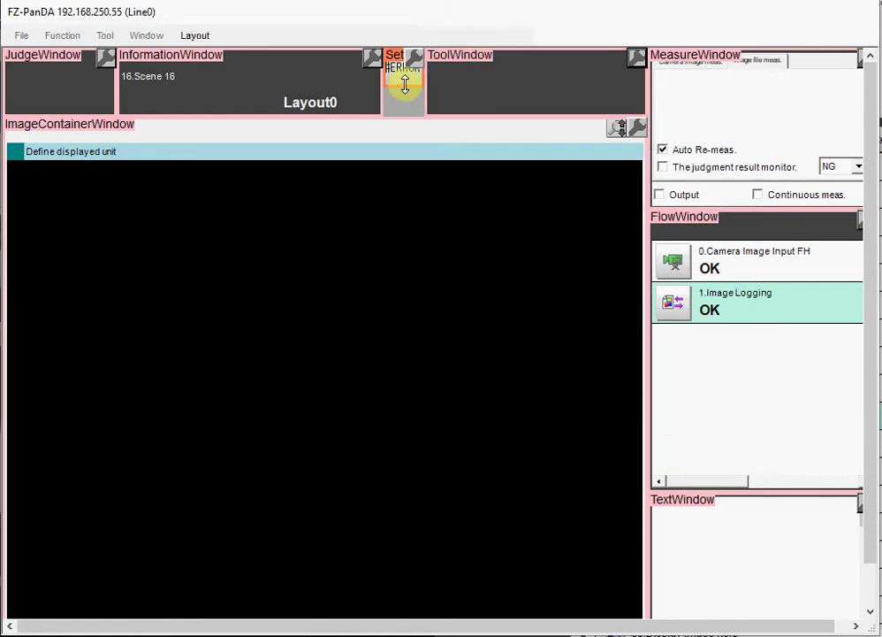
{"action": "left_click_drag", "start_coordinate": [405, 84], "coordinate": [405, 81]}
Set the SetDataBtn part's data type to Scene variable and assign the variable SC.IMAGELOG& to it
{"action": "left_click", "coordinate": [415, 58]}
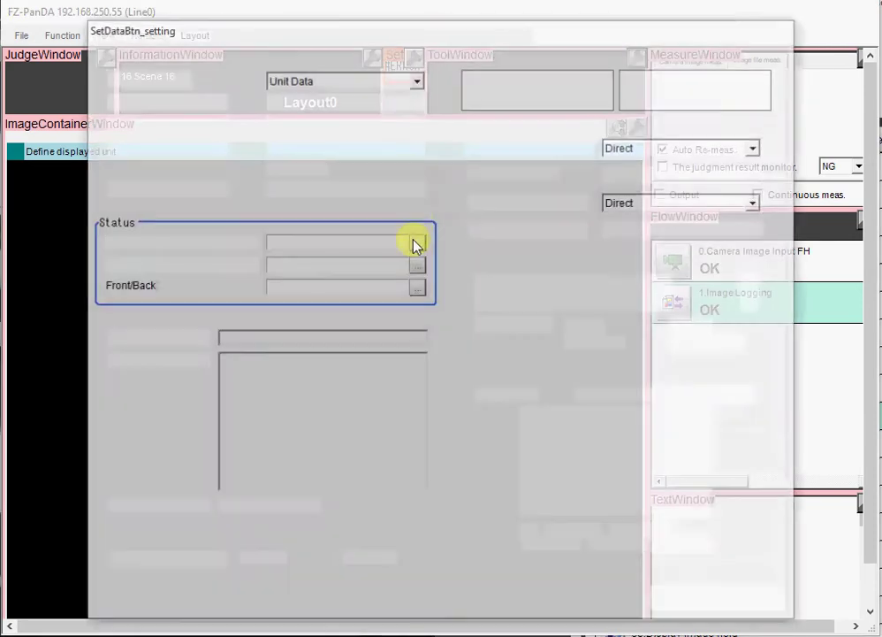
{"action": "left_click", "coordinate": [418, 79]}
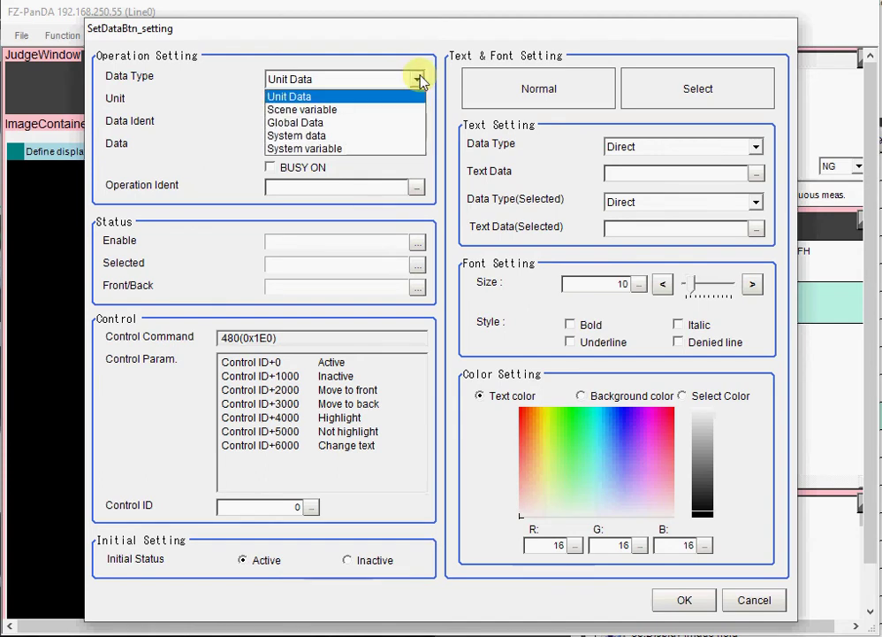
{"action": "left_click", "coordinate": [416, 110]}
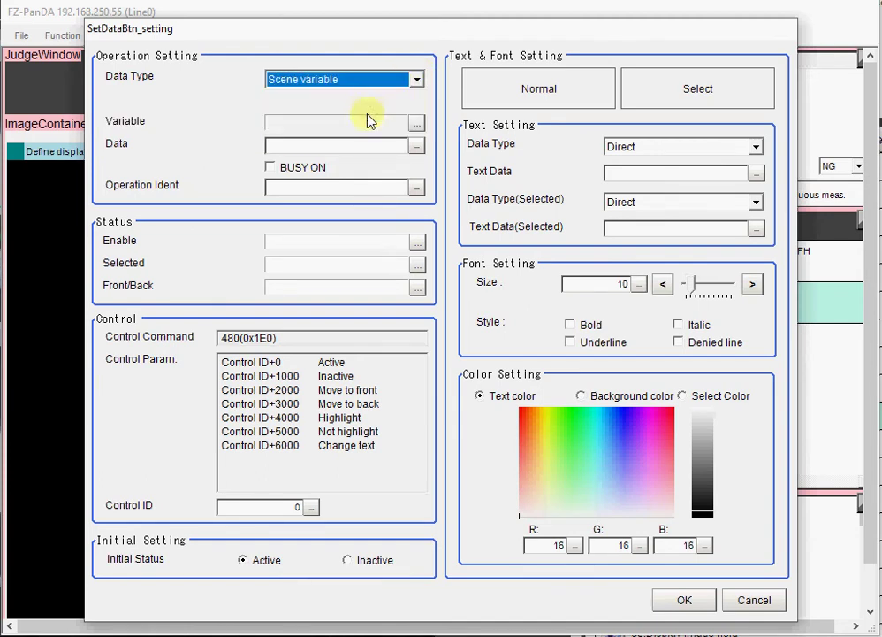
{"action": "left_click", "coordinate": [415, 122]}
{"action": "left_click", "coordinate": [209, 250]}
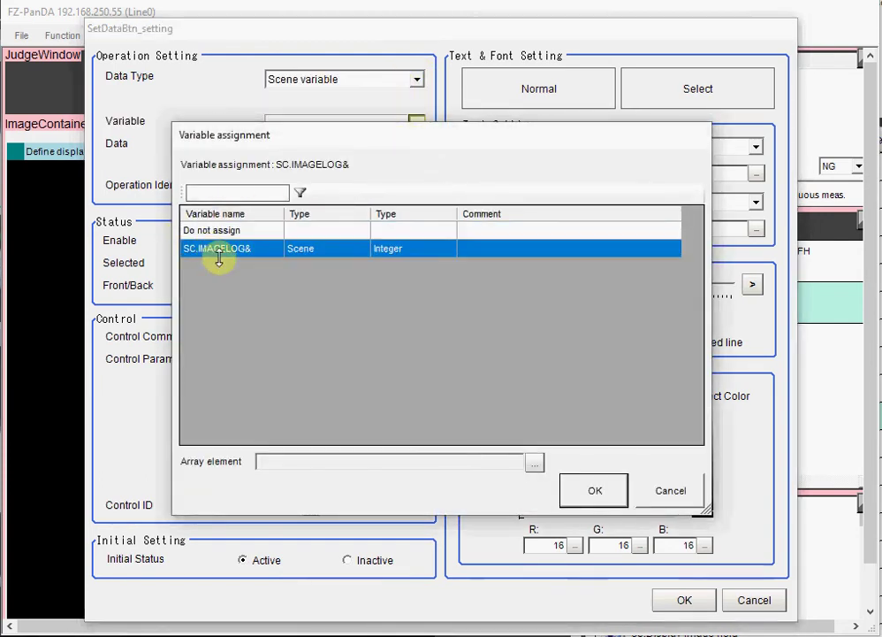
{"action": "left_click", "coordinate": [595, 491]}
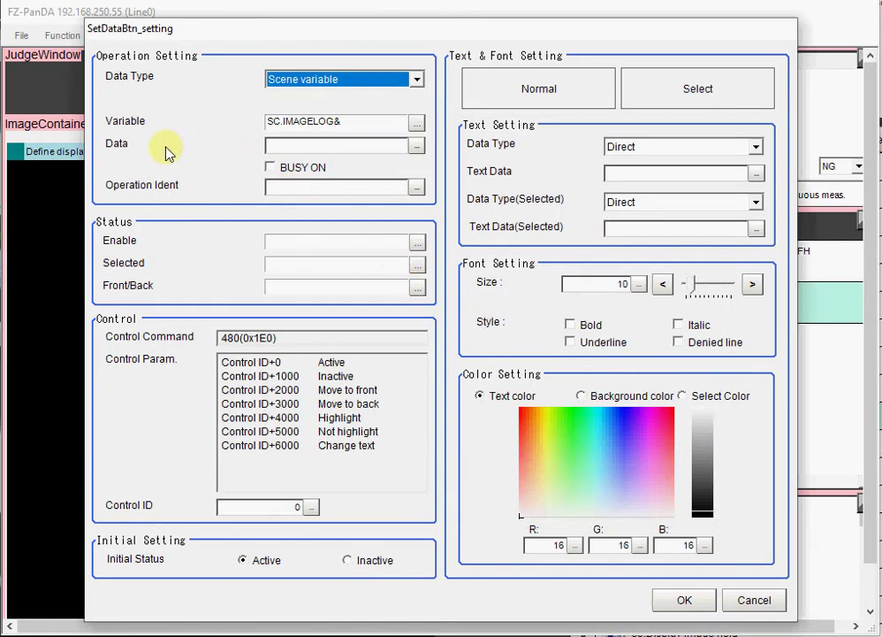
Set the button's data to 1 and its text to "Log on", and confirm the button settings
{"action": "left_click", "coordinate": [416, 147]}
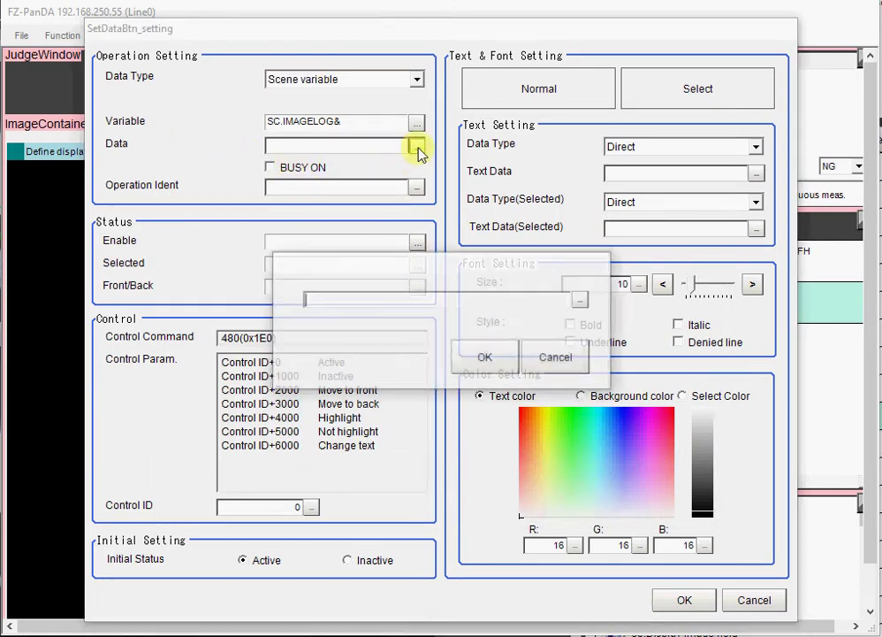
{"action": "type", "text": "1"}
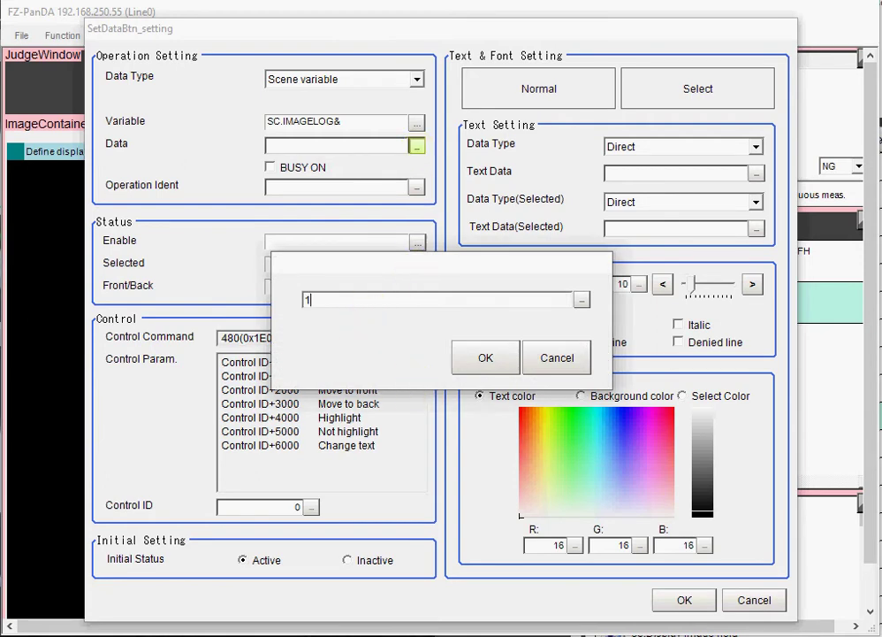
{"action": "left_click", "coordinate": [471, 370]}
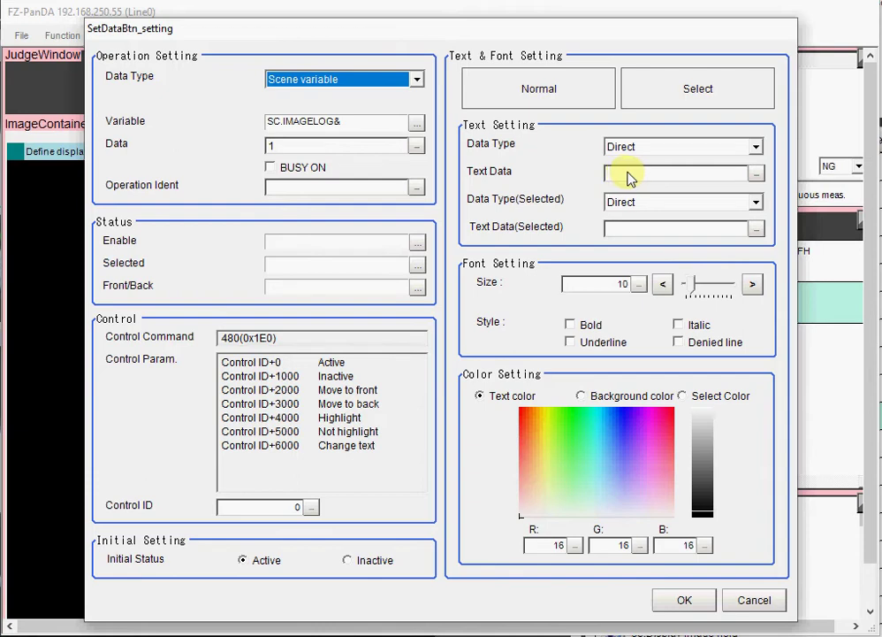
{"action": "left_click", "coordinate": [757, 176]}
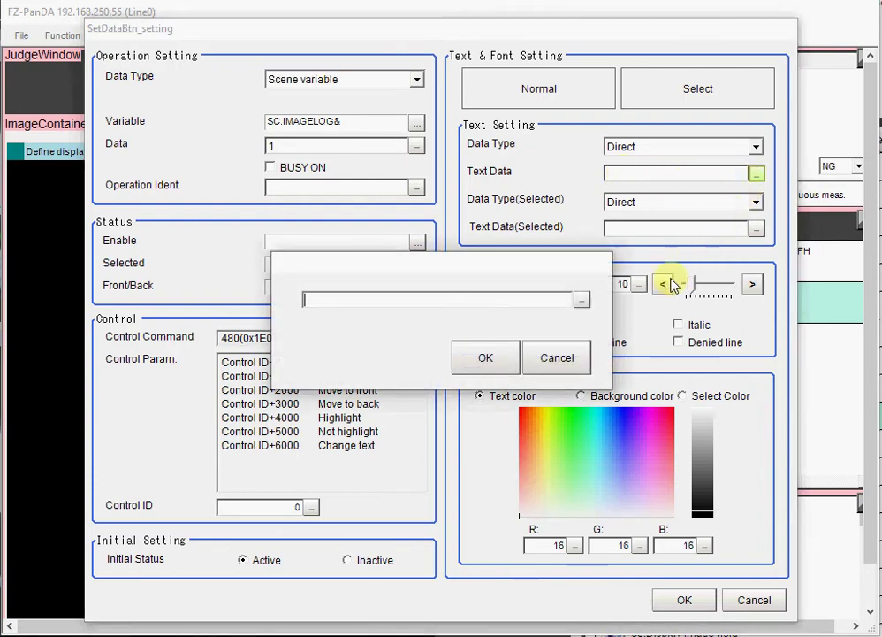
{"action": "type", "text": "Log on"}
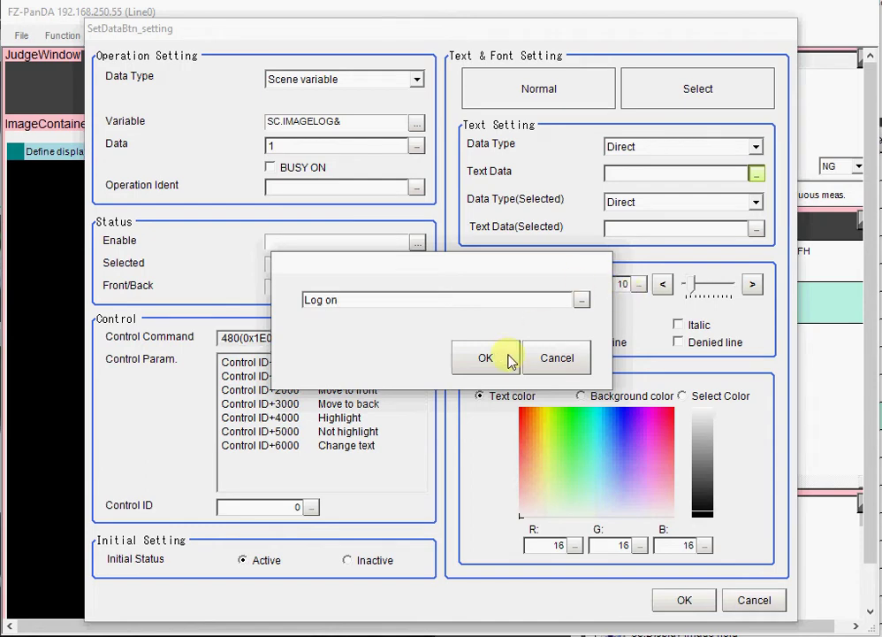
{"action": "left_click", "coordinate": [466, 367]}
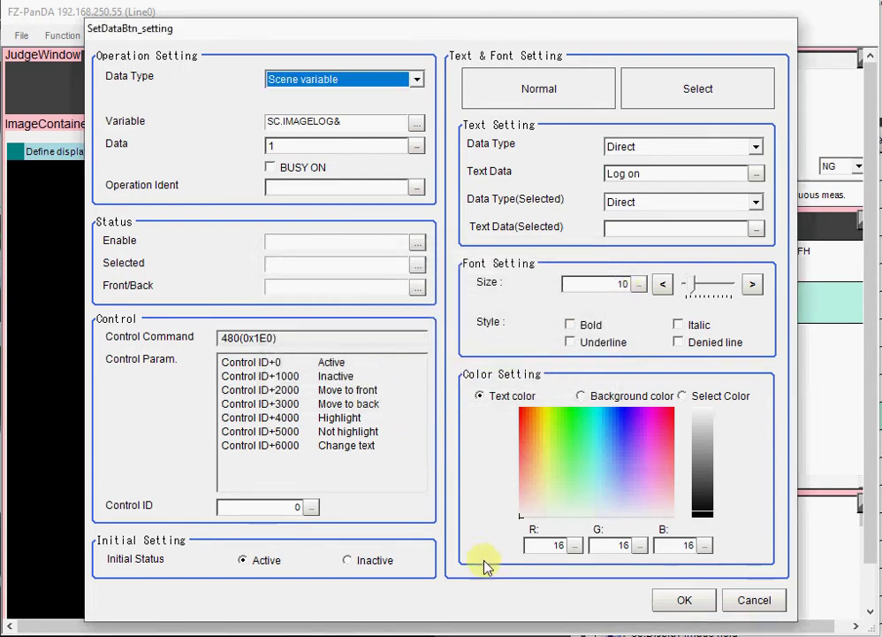
{"action": "left_click", "coordinate": [677, 603]}
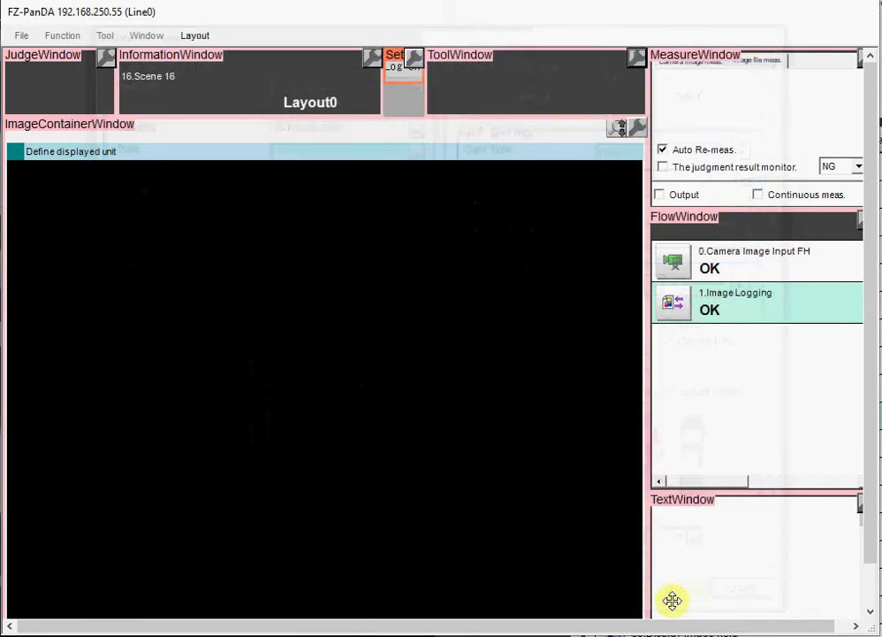
Copy the "Log on" button part and place the copy directly below the original
{"action": "right_click", "coordinate": [395, 71]}
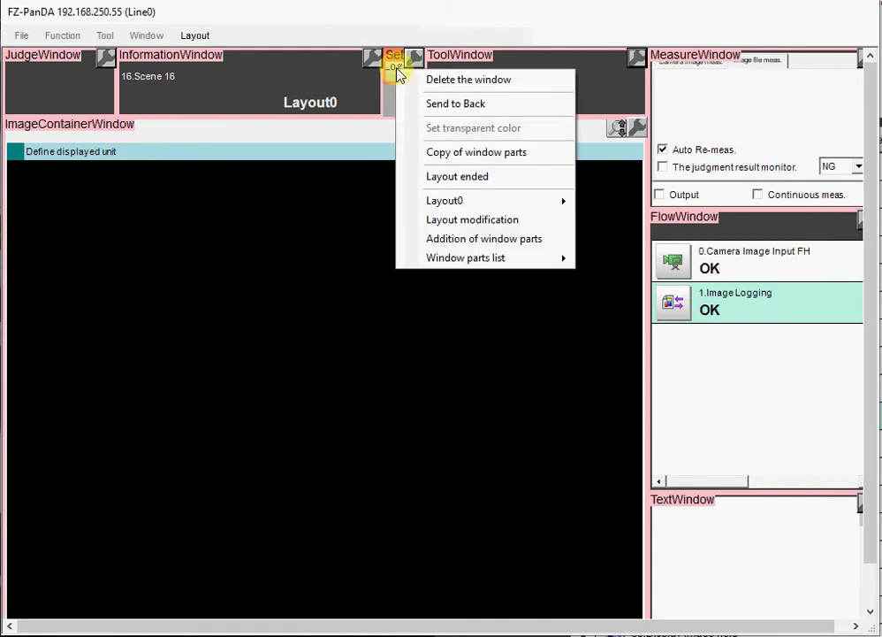
{"action": "left_click", "coordinate": [447, 151]}
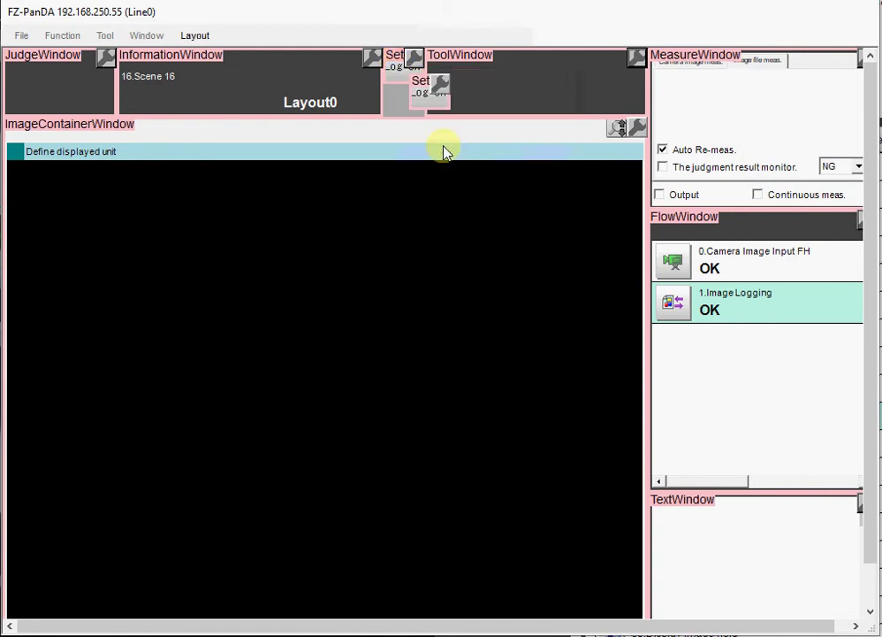
{"action": "left_click_drag", "start_coordinate": [425, 98], "coordinate": [396, 99]}
Set the data value of the copied button to 0
{"action": "double_click", "coordinate": [420, 88]}
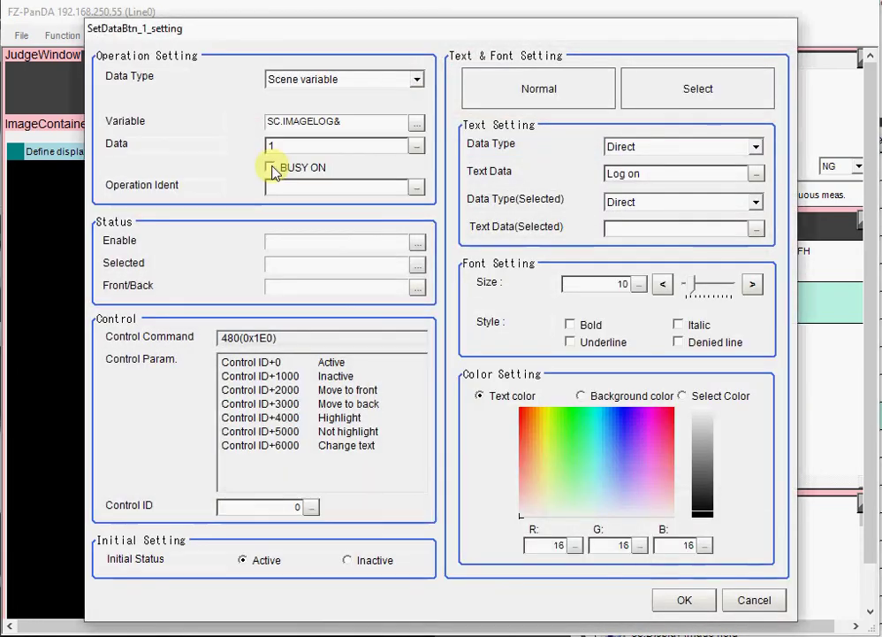
{"action": "left_click", "coordinate": [416, 146]}
{"action": "type", "text": "0"}
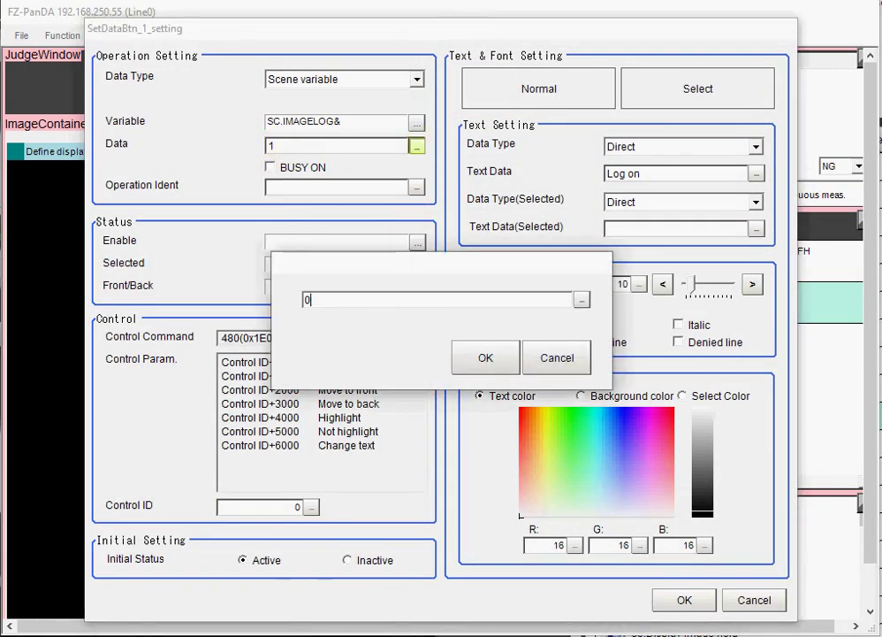
{"action": "left_click", "coordinate": [467, 358]}
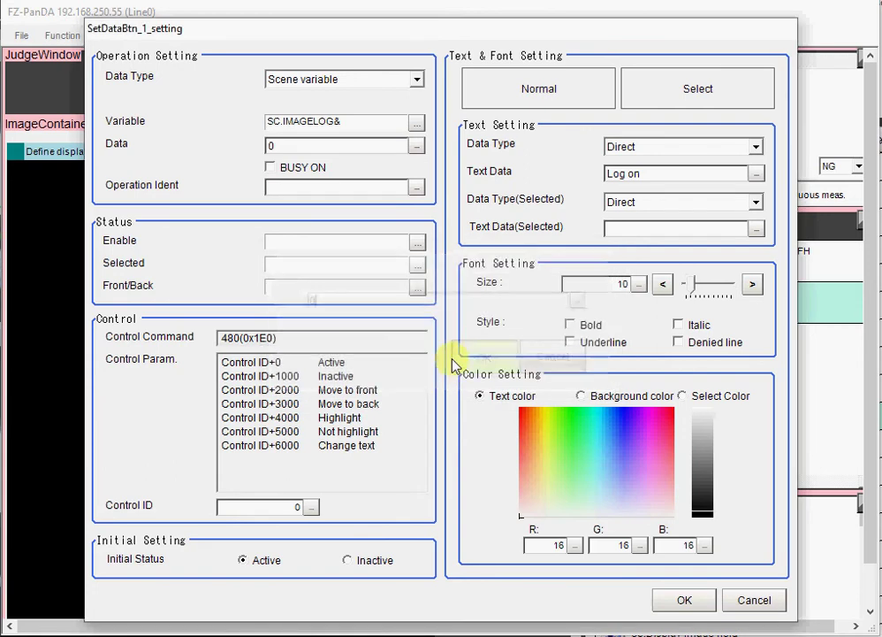
Change the copied button's text to "Log off", confirm its settings, and end the layout modification
{"action": "left_click", "coordinate": [756, 174]}
{"action": "left_click", "coordinate": [388, 305]}
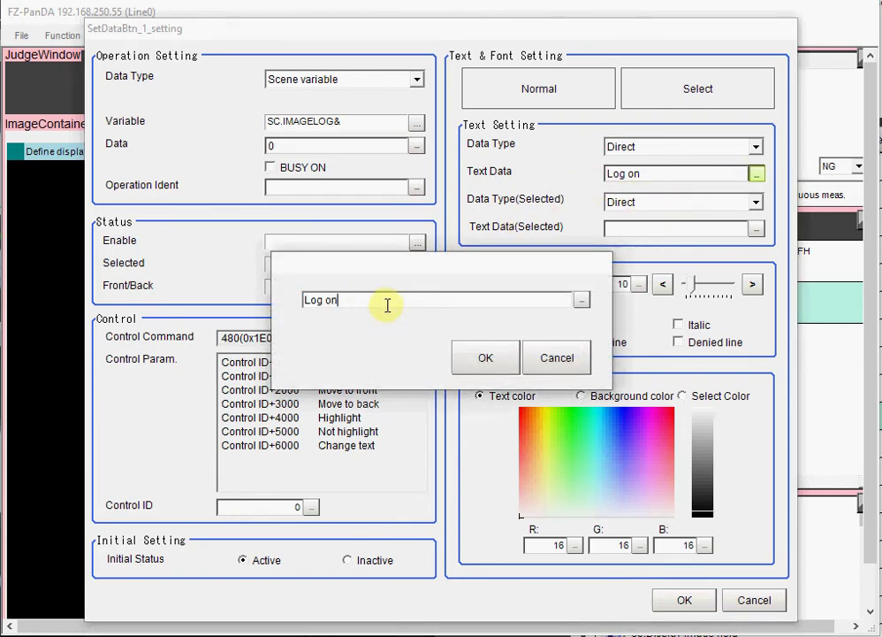
{"action": "type", "text": "ff"}
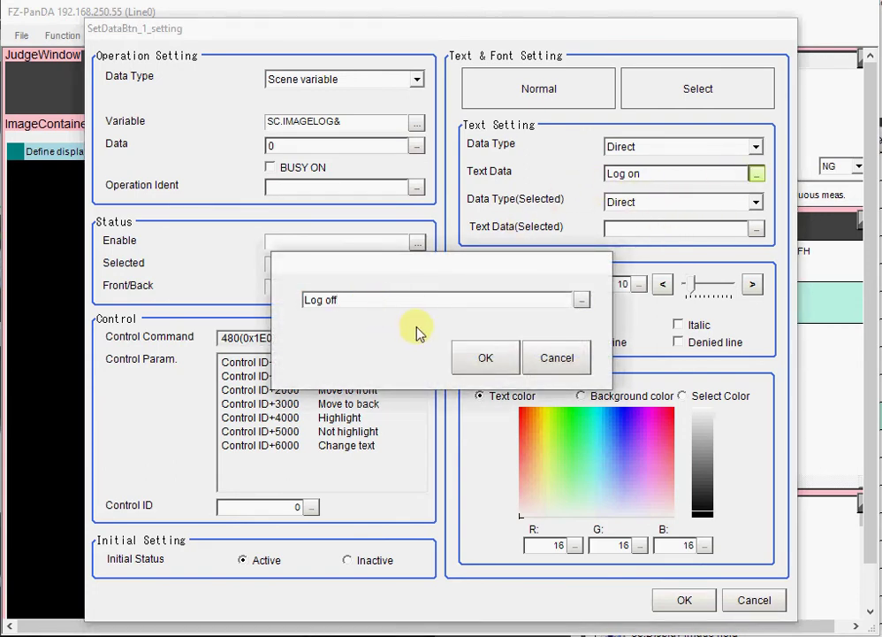
{"action": "left_click", "coordinate": [483, 358]}
{"action": "left_click", "coordinate": [672, 599]}
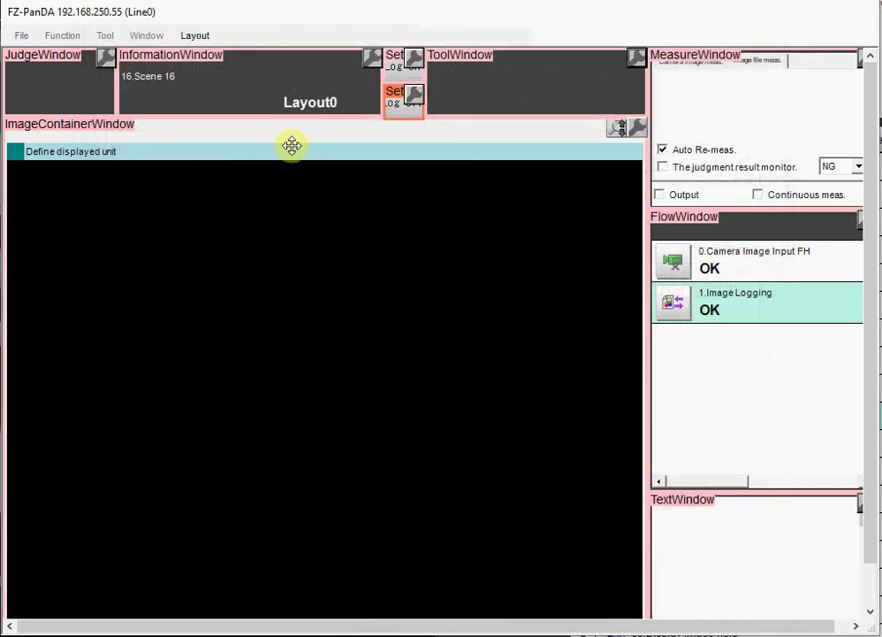
{"action": "right_click", "coordinate": [310, 251]}
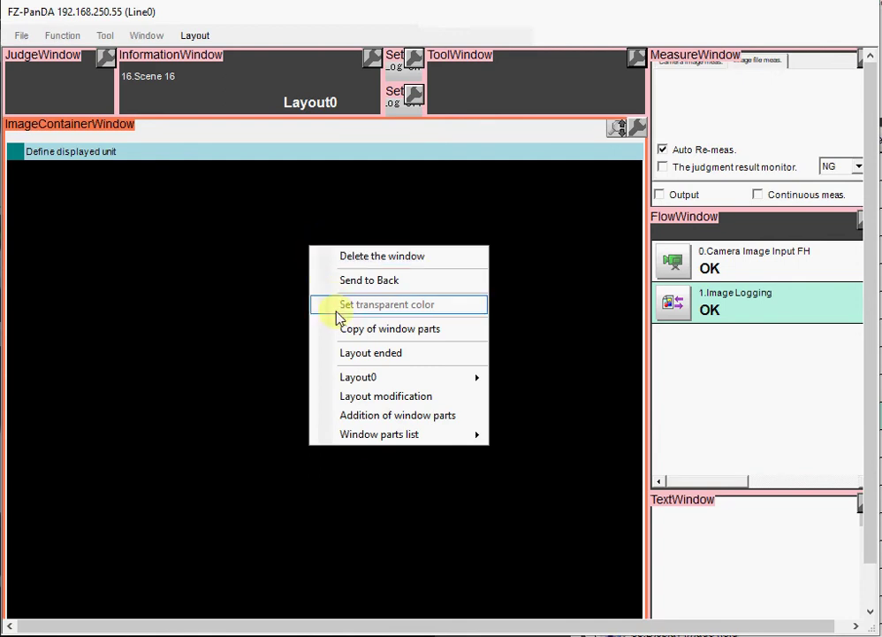
{"action": "left_click", "coordinate": [351, 353]}
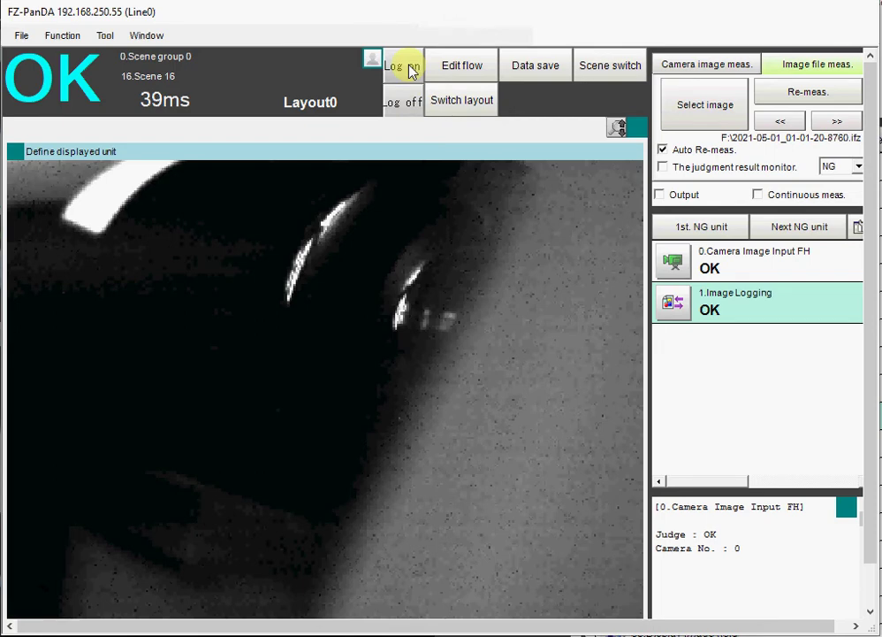
{"action": "left_click", "coordinate": [750, 64]}
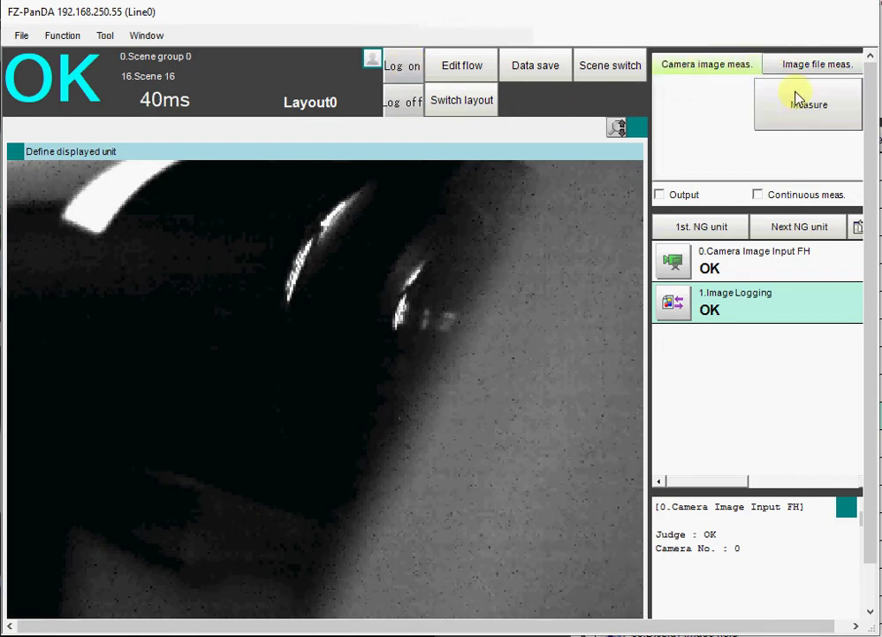
{"action": "left_click", "coordinate": [805, 64]}
{"action": "left_click", "coordinate": [683, 117]}
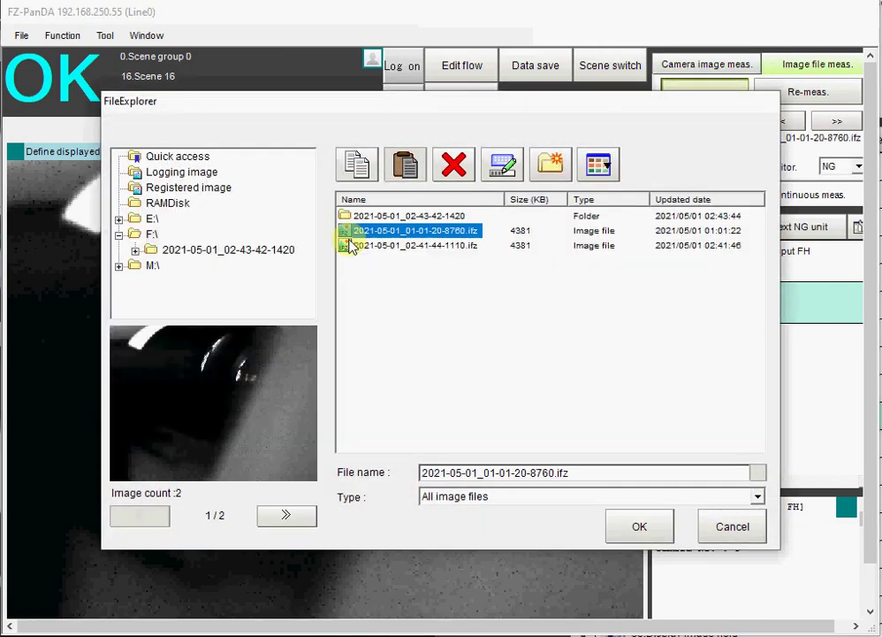
{"action": "double_click", "coordinate": [348, 214]}
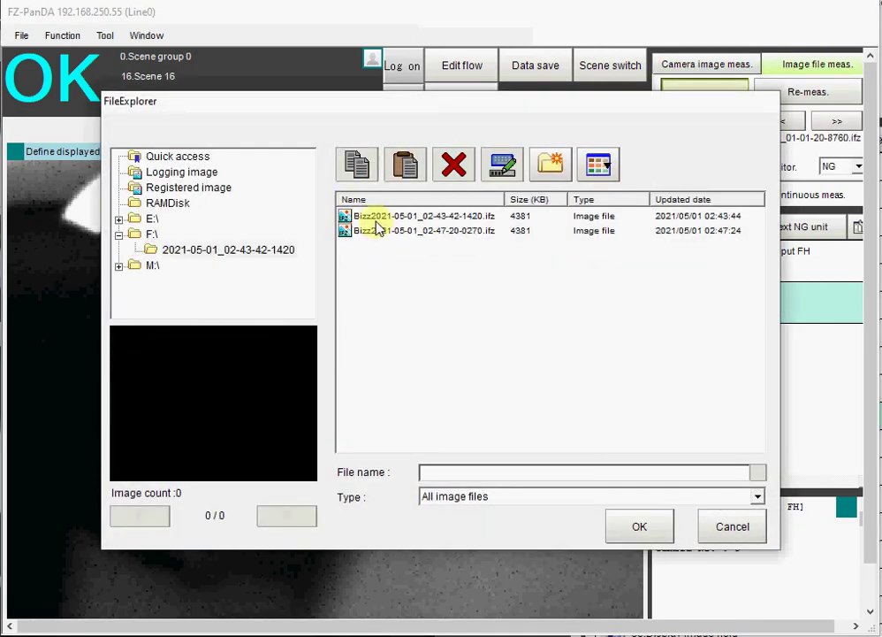
{"action": "left_click", "coordinate": [737, 531]}
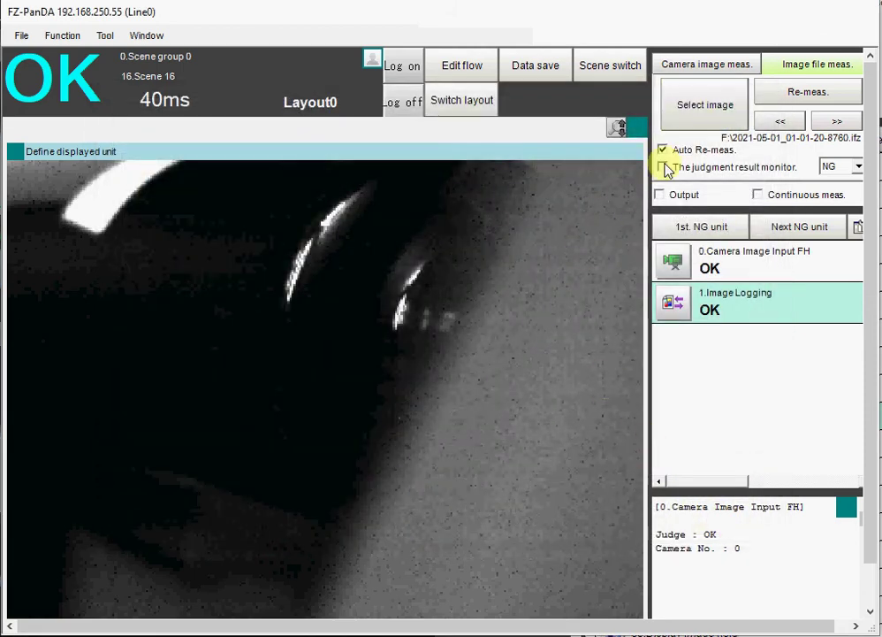
{"action": "left_click", "coordinate": [739, 66]}
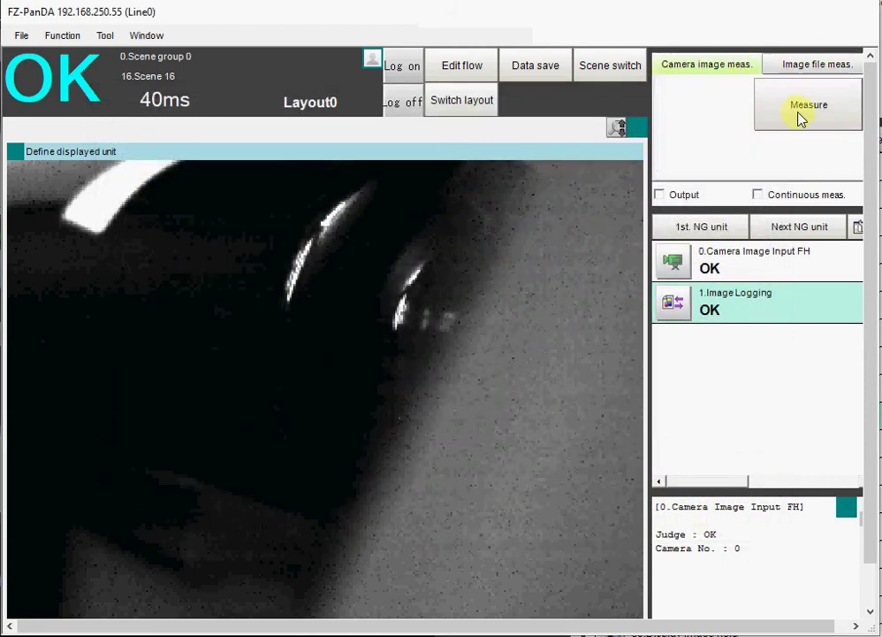
{"action": "left_click", "coordinate": [801, 120]}
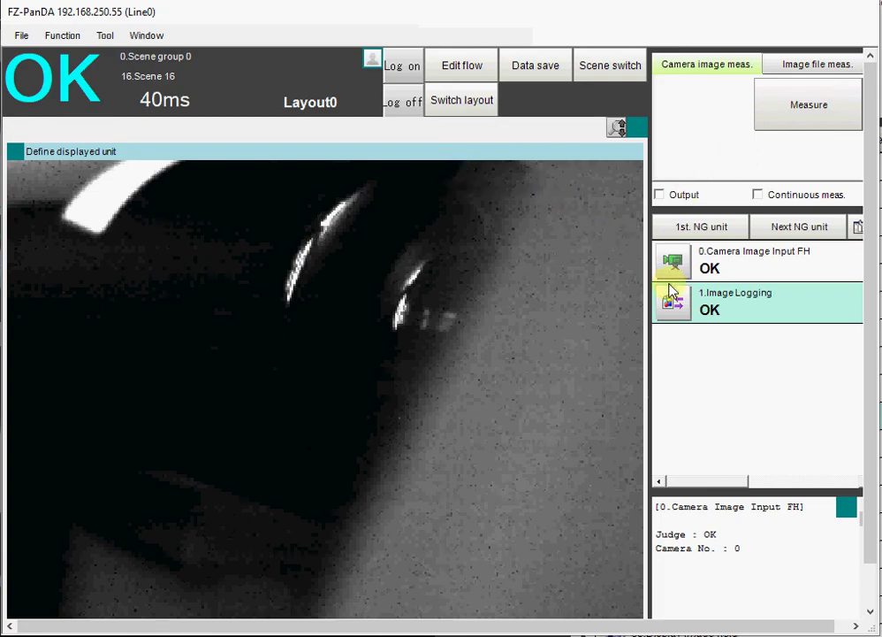
{"action": "left_click", "coordinate": [796, 66]}
{"action": "left_click", "coordinate": [681, 111]}
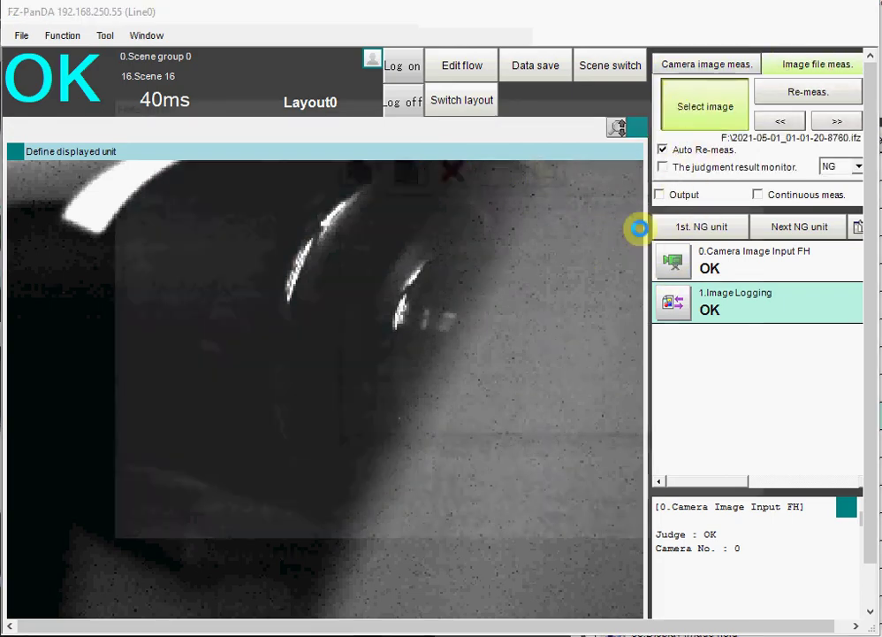
{"action": "double_click", "coordinate": [358, 215]}
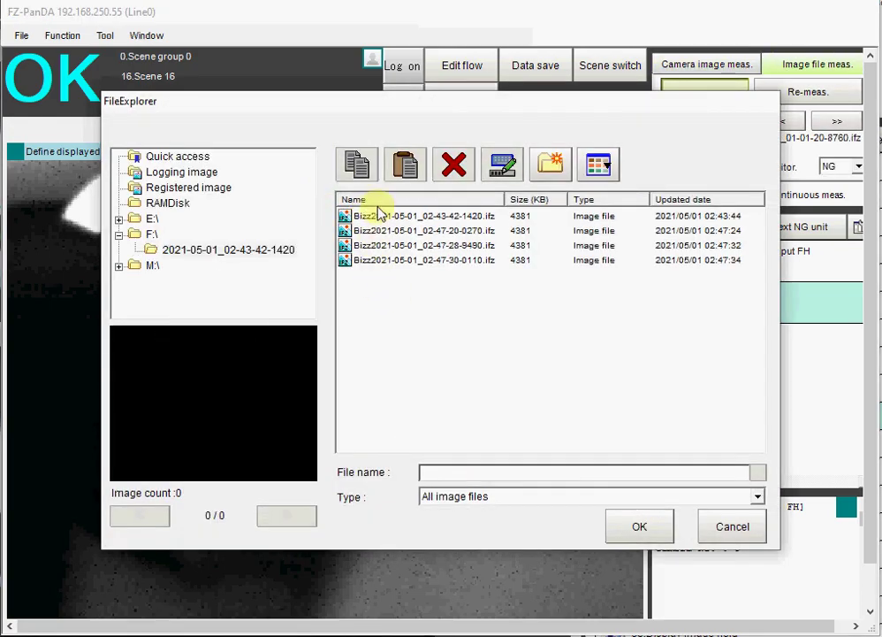
{"action": "left_click", "coordinate": [720, 531]}
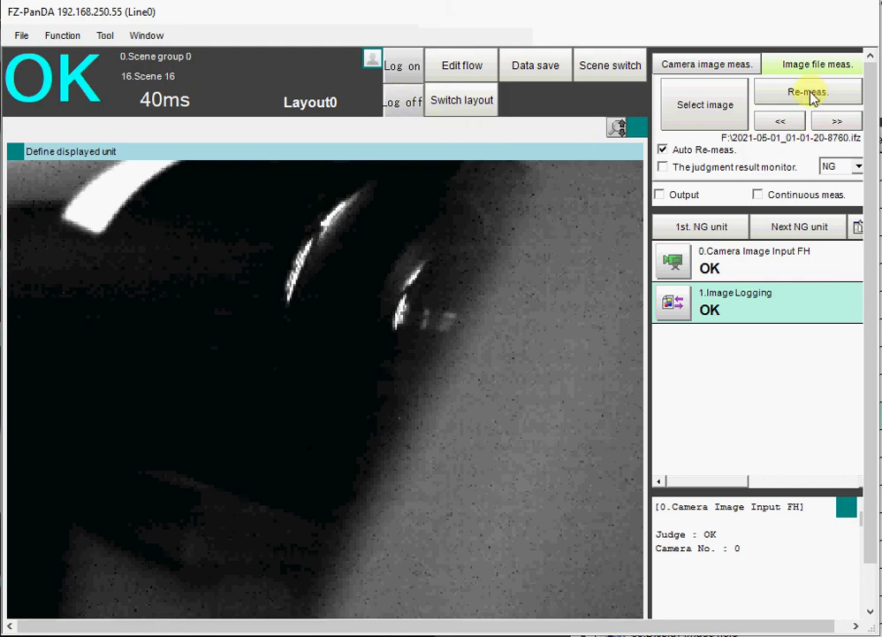
{"action": "left_click", "coordinate": [705, 63]}
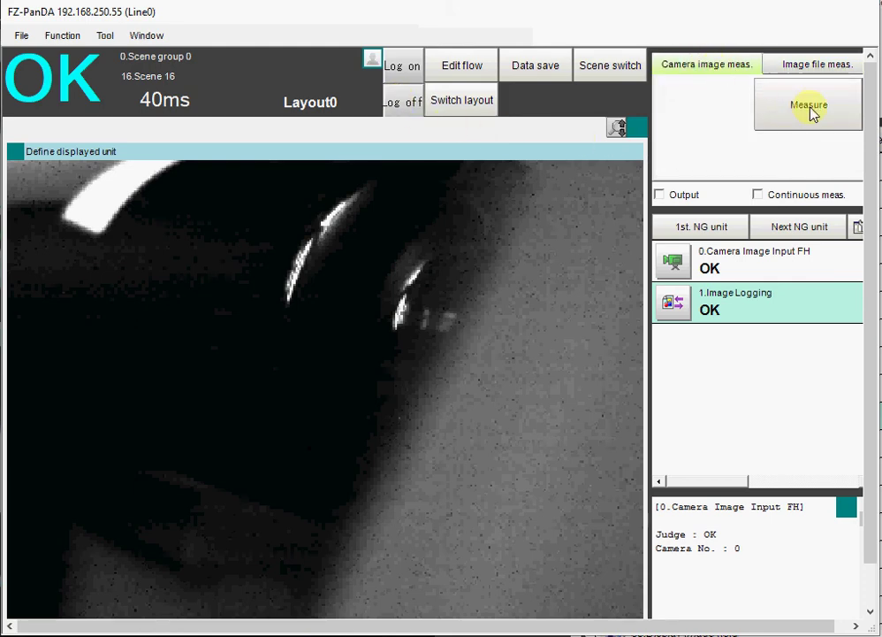
{"action": "left_click", "coordinate": [809, 106]}
{"action": "left_click", "coordinate": [807, 112]}
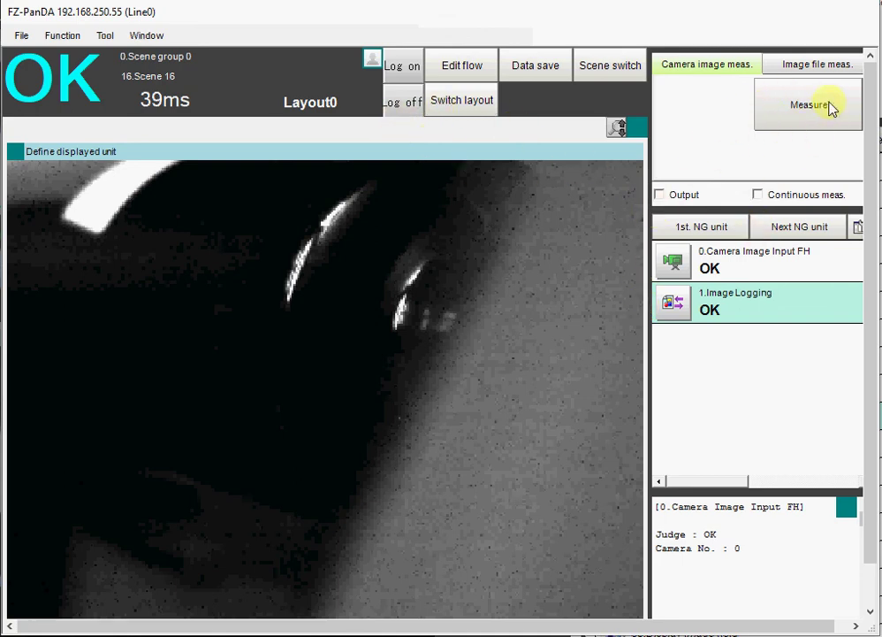
{"action": "left_click", "coordinate": [821, 67]}
{"action": "left_click", "coordinate": [700, 107]}
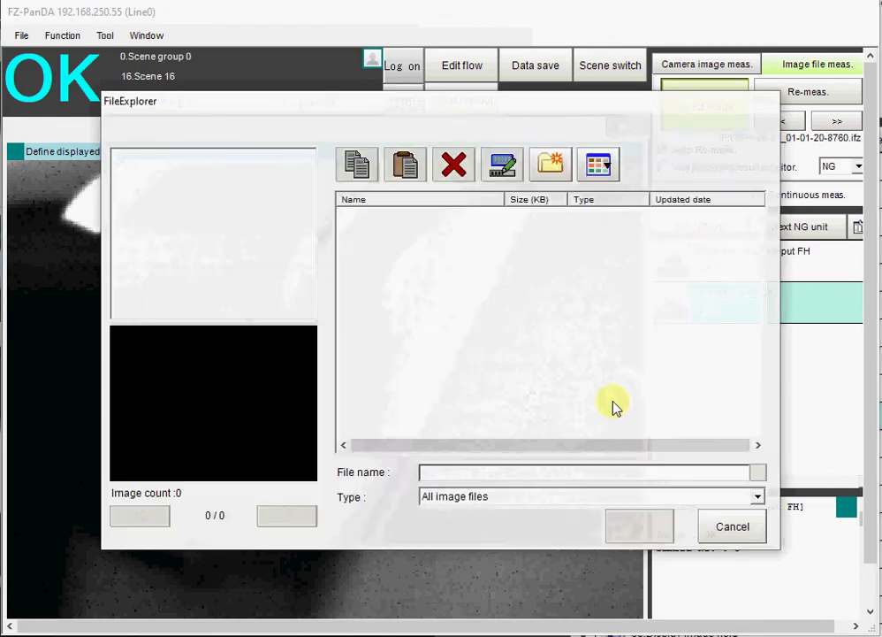
{"action": "double_click", "coordinate": [359, 218]}
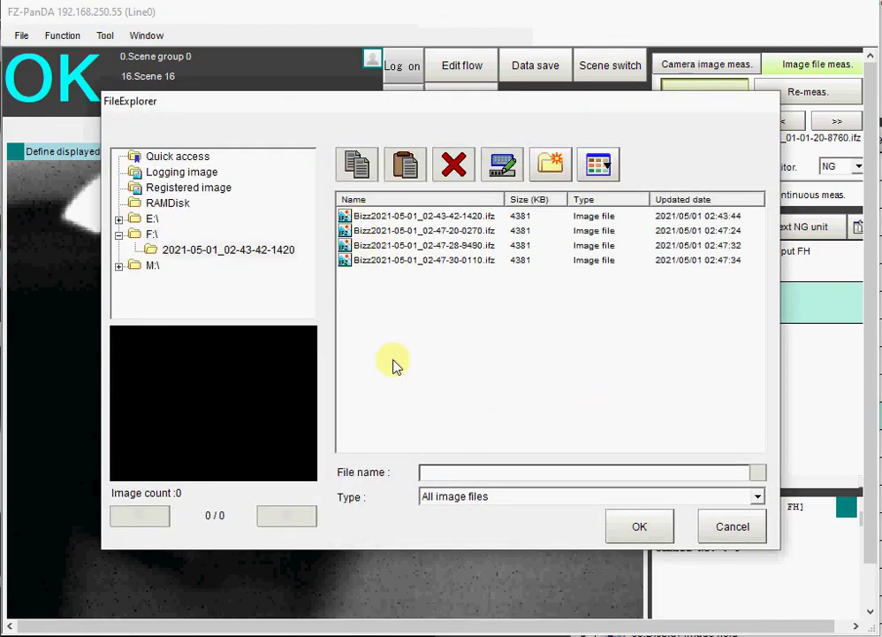
{"action": "left_click", "coordinate": [637, 526]}
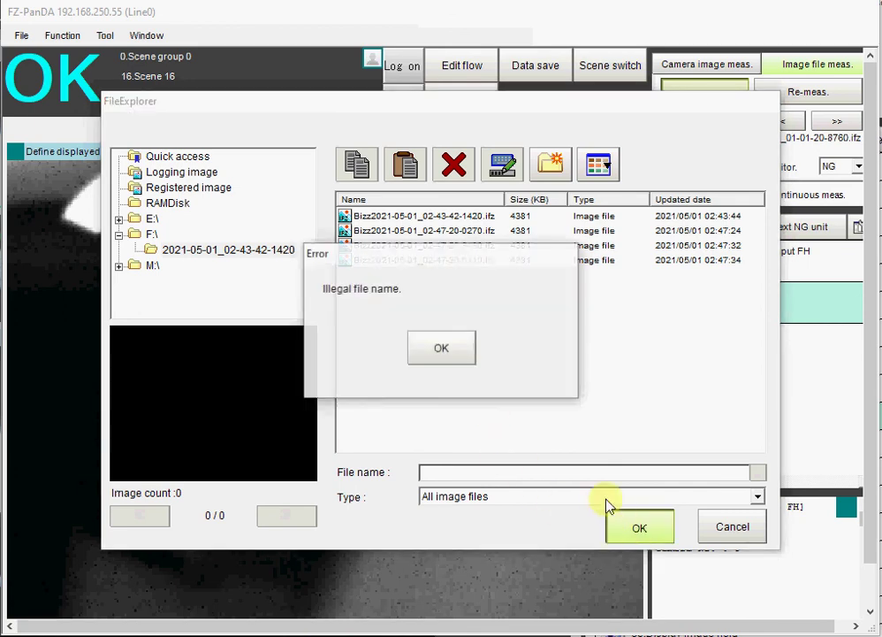
{"action": "left_click", "coordinate": [442, 351]}
{"action": "left_click", "coordinate": [708, 527]}
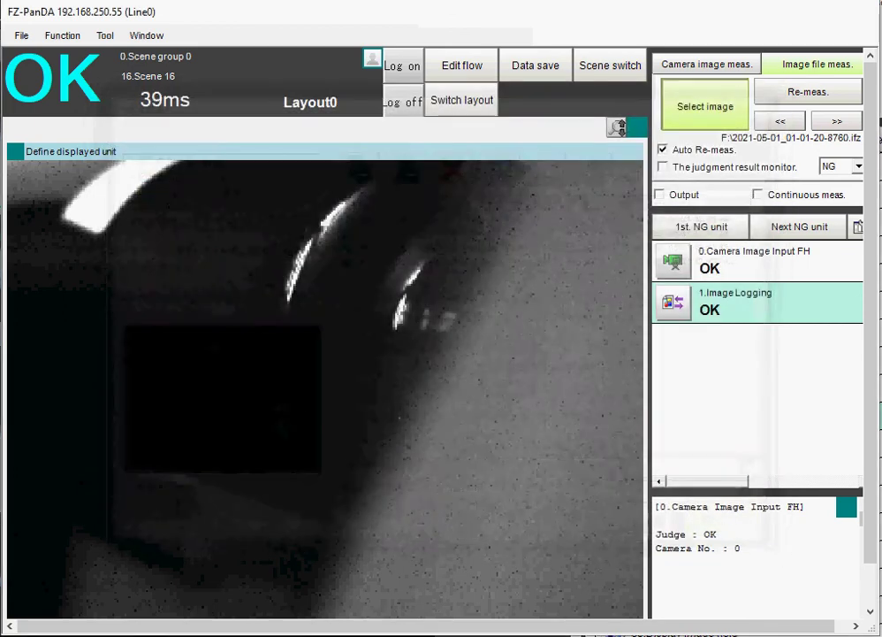